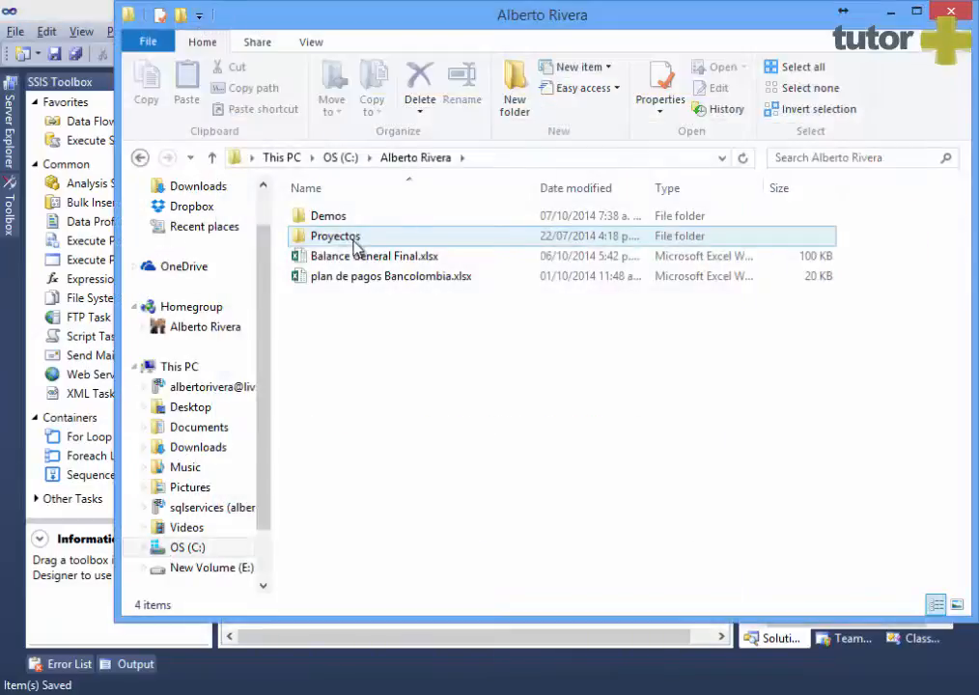
# Step: Create a new folder named Depuracion inside the Demos folder
pyautogui.doubleClick(355, 220)
pyautogui.rightClick(353, 441)
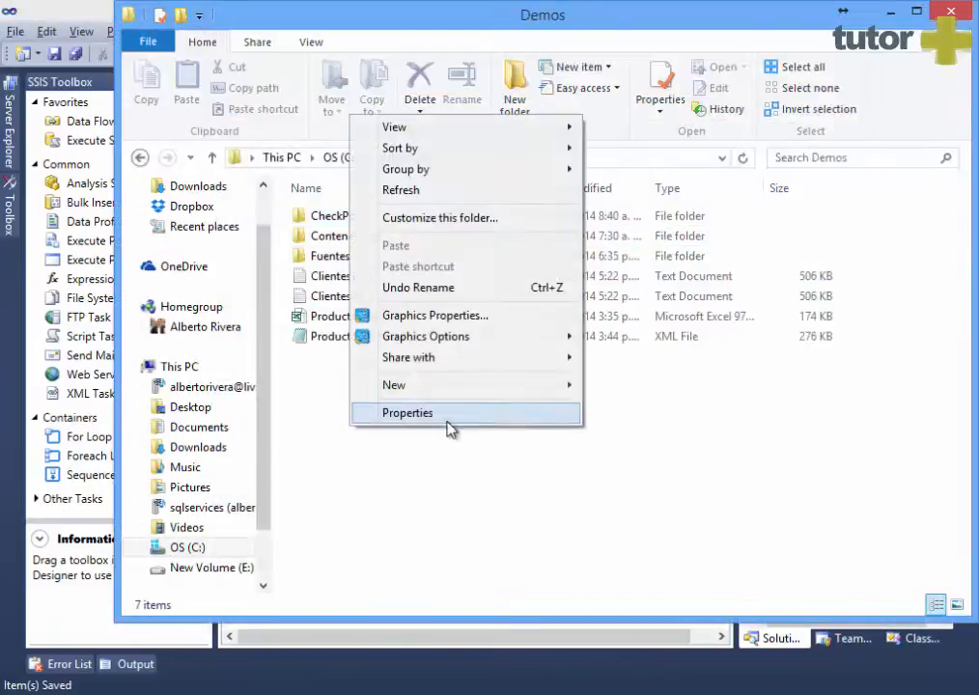
pyautogui.moveTo(497, 396)
pyautogui.click(599, 388)
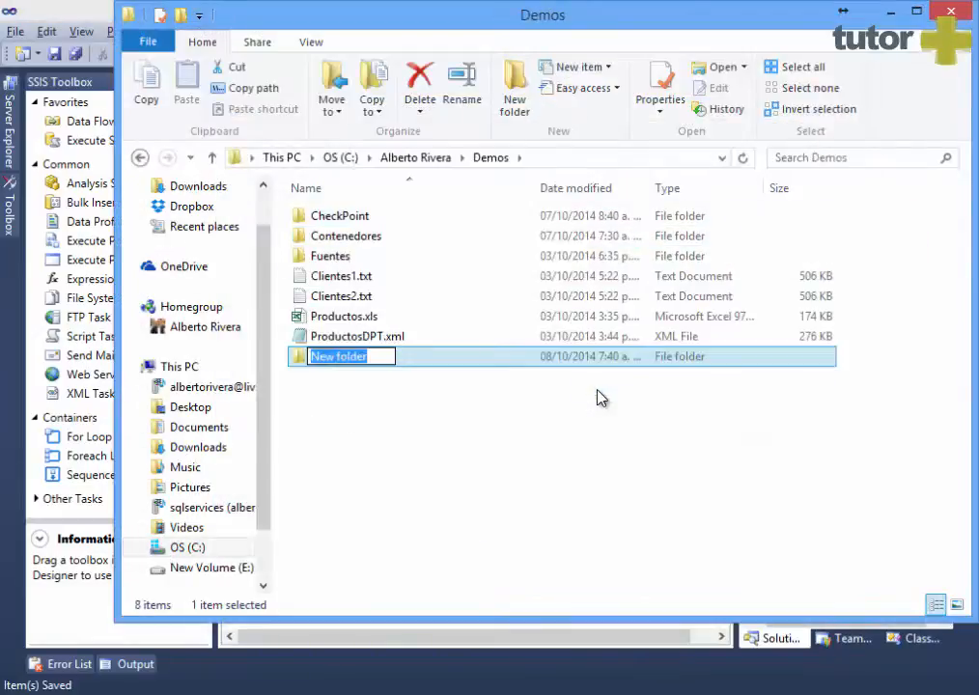
pyautogui.write('Depuracion')
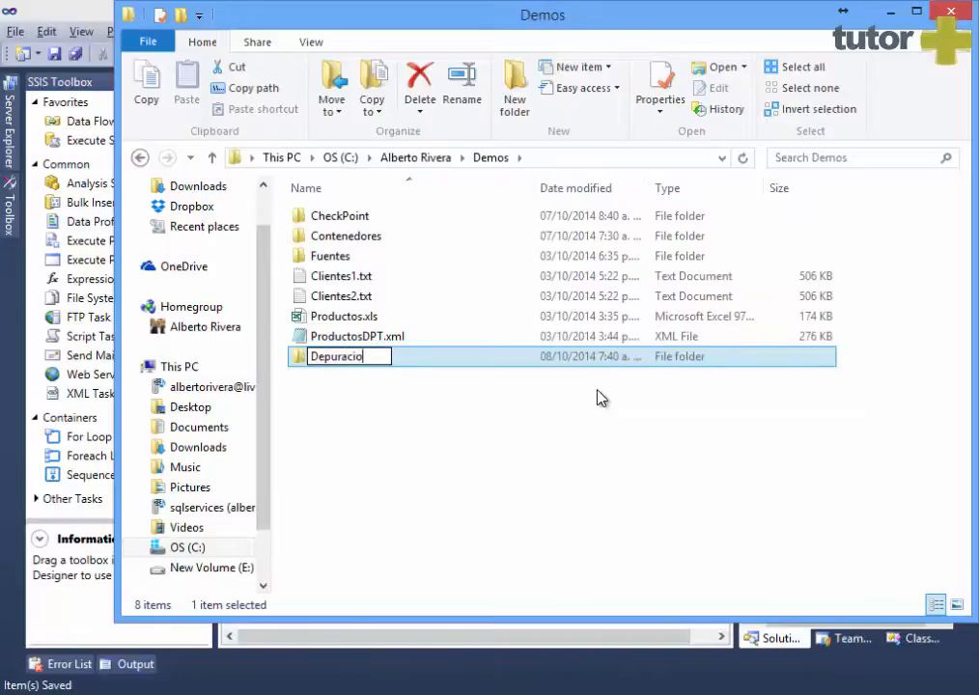
pyautogui.press('Return')
# Step: Create a text document named Ventas.txt in the Depuracion folder and open it for editing
pyautogui.press('Return')
pyautogui.rightClick(377, 278)
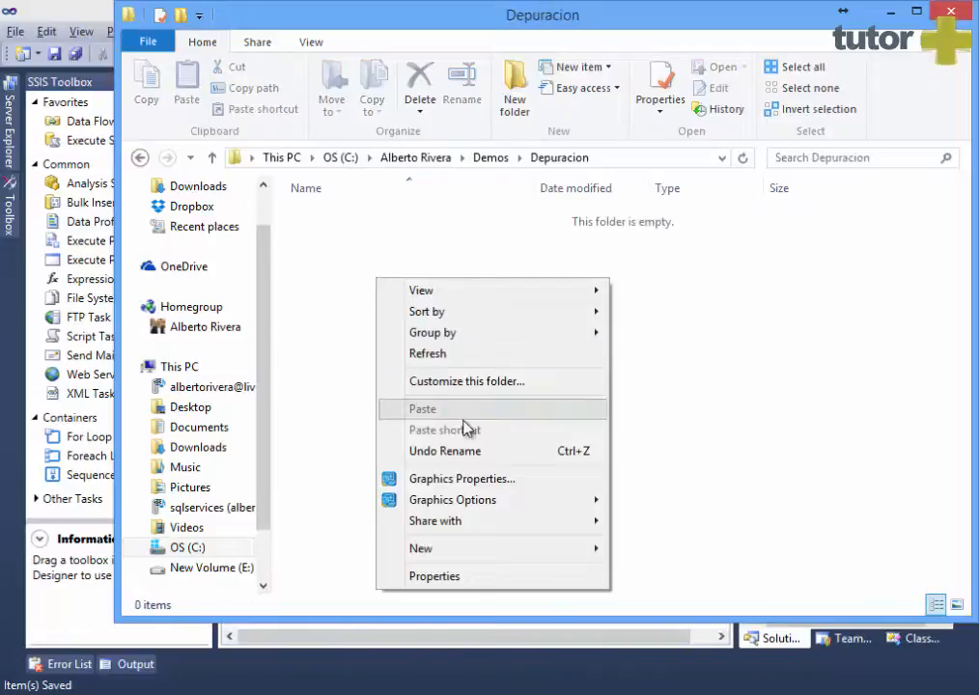
pyautogui.moveTo(465, 564)
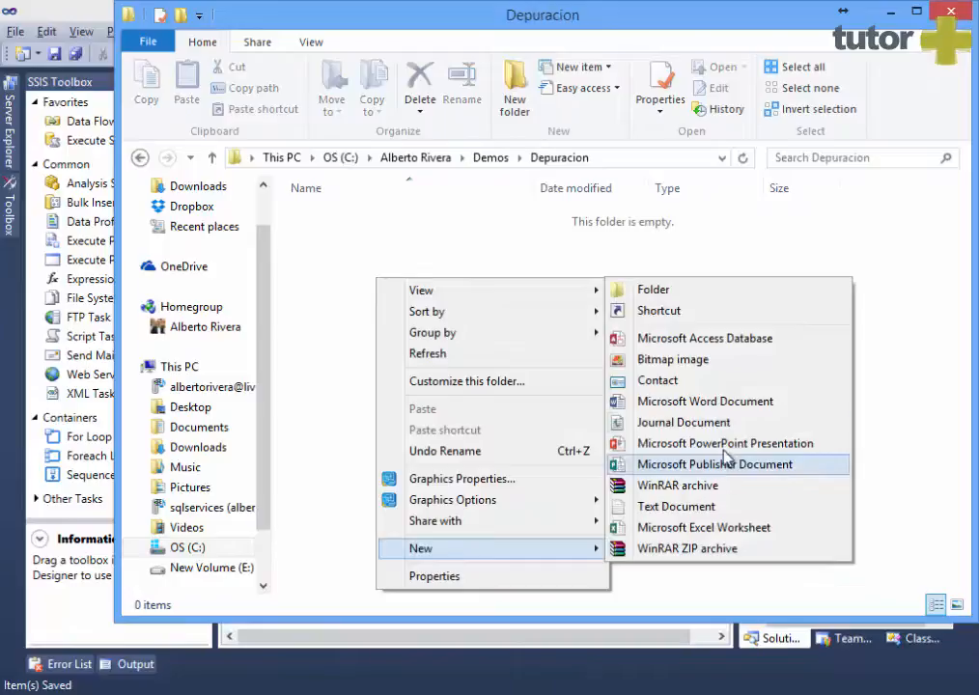
pyautogui.click(722, 512)
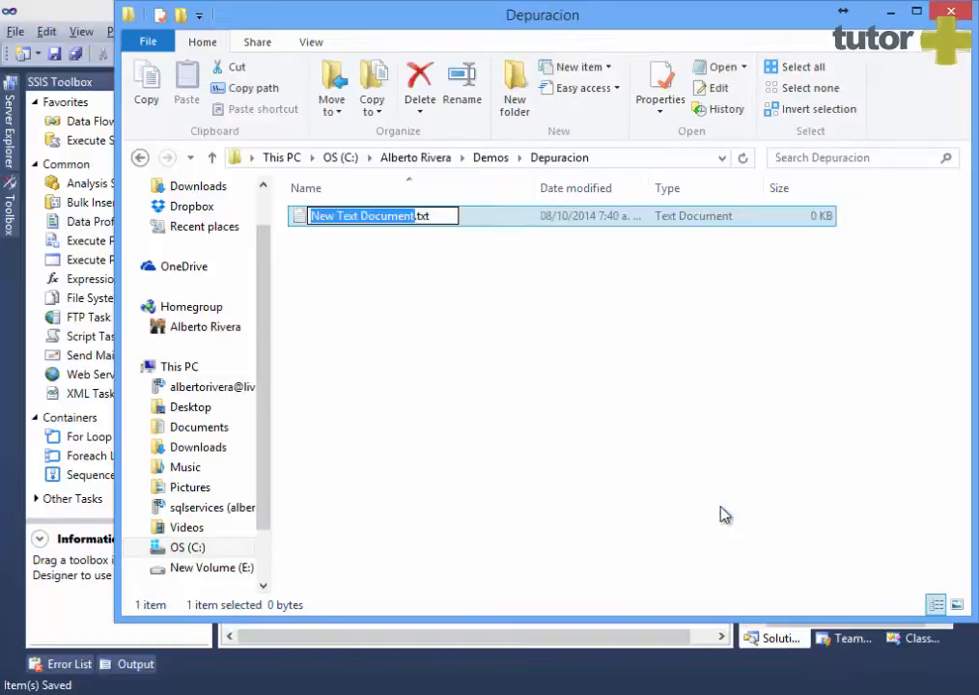
pyautogui.write('Ventas')
pyautogui.press('Return')
pyautogui.press('Return')
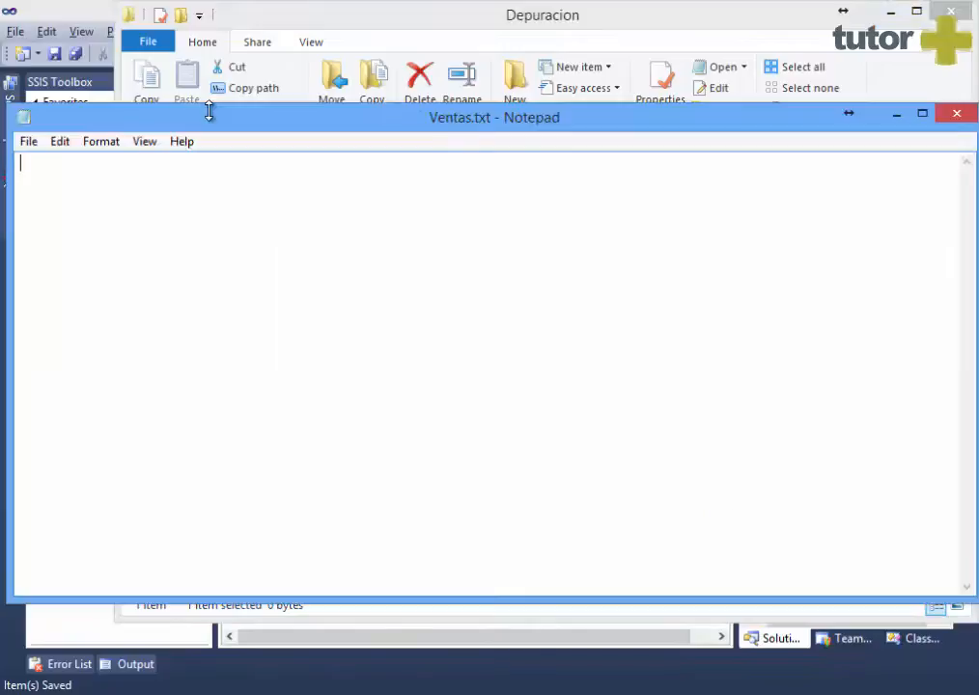
# Step: Enter the header line "fecha,Producto,Valor" in Ventas.txt
pyautogui.write('fecha,Producto,')
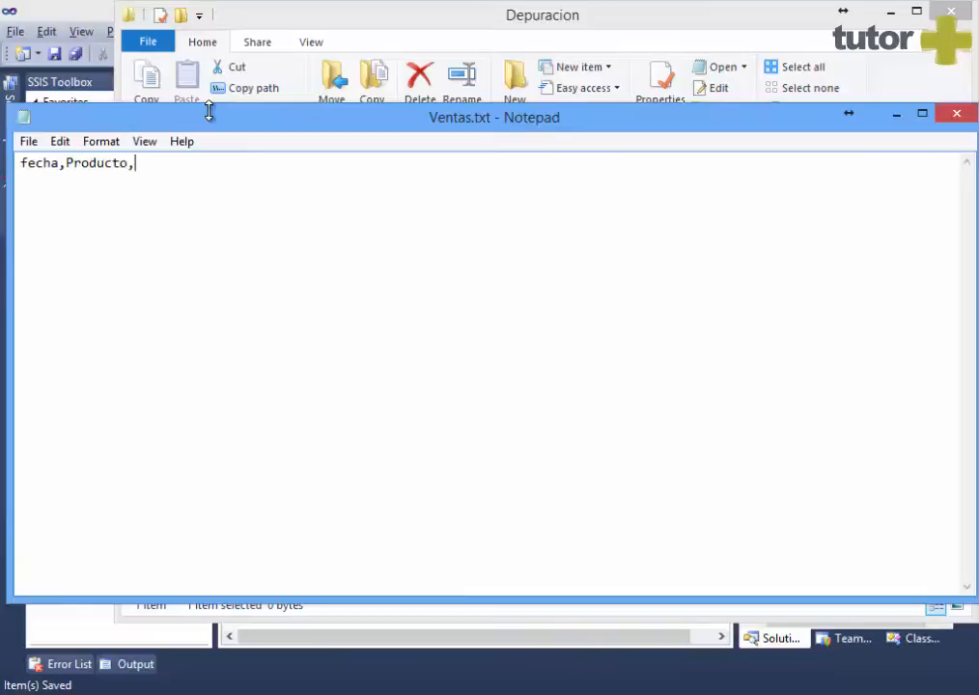
pyautogui.press('BackSpace')
pyautogui.write('va')
pyautogui.press('BackSpace')
pyautogui.press('BackSpace')
pyautogui.write('Valor')
pyautogui.press('Return')
# Step: Add the sales records "2012-01-01,Bicicleta,2000" and "2012-02-12,Casco,300" on separate lines below the header
pyautogui.write('2012')
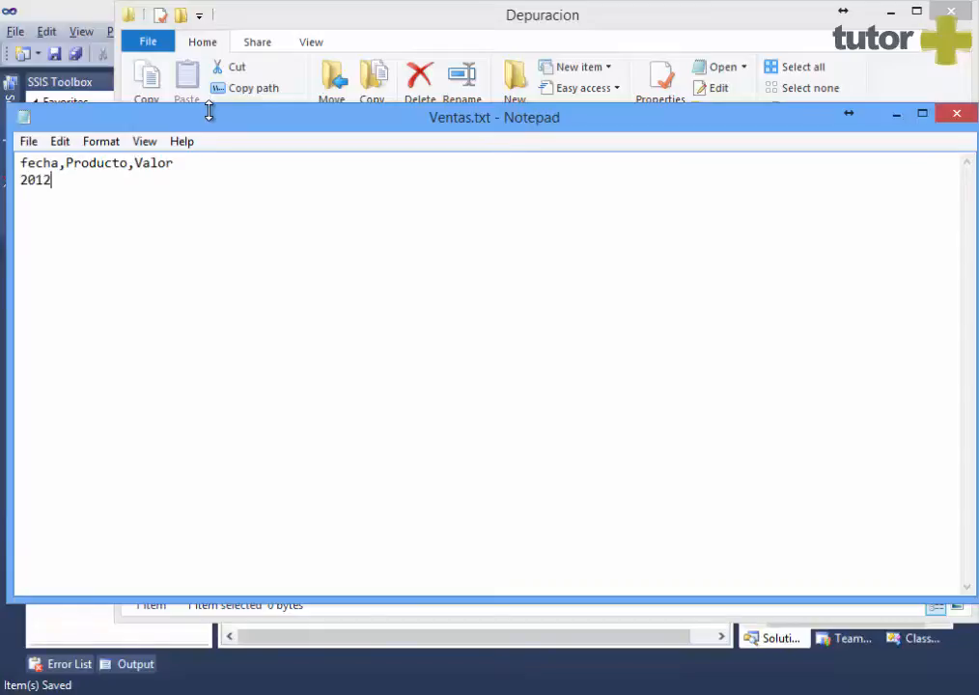
pyautogui.write('-01-01,Bi')
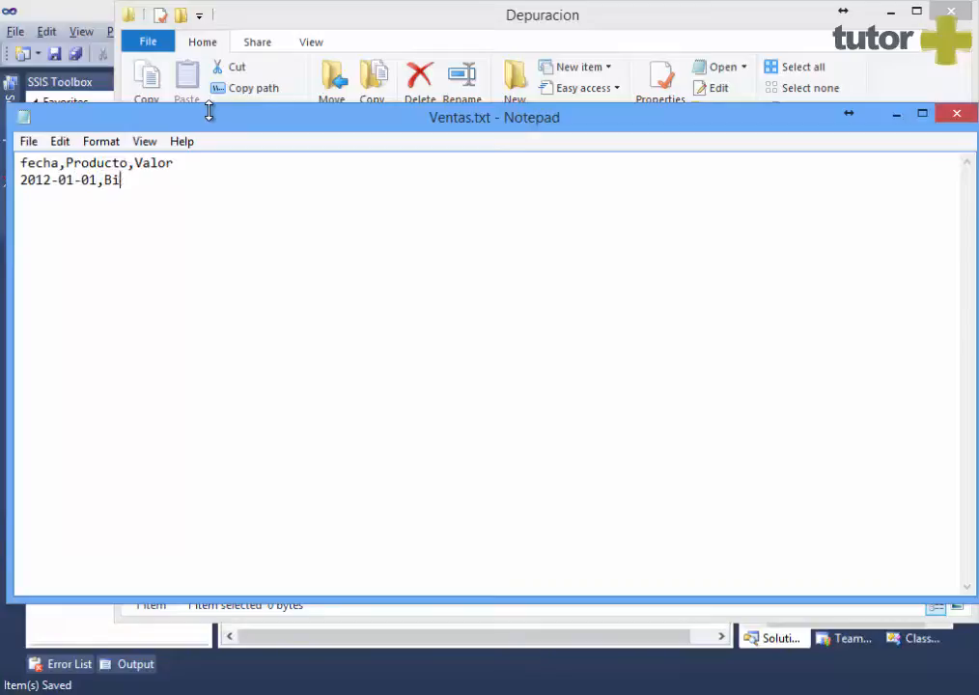
pyautogui.write('cicleta,2000')
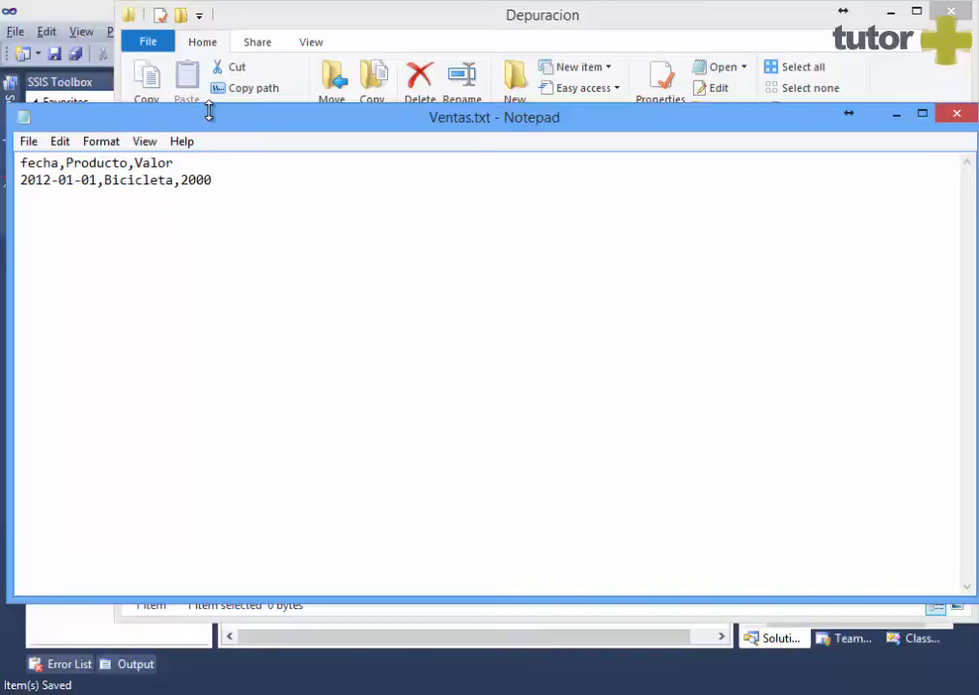
pyautogui.press('Return')
pyautogui.write('2012-02-12,Casco,')
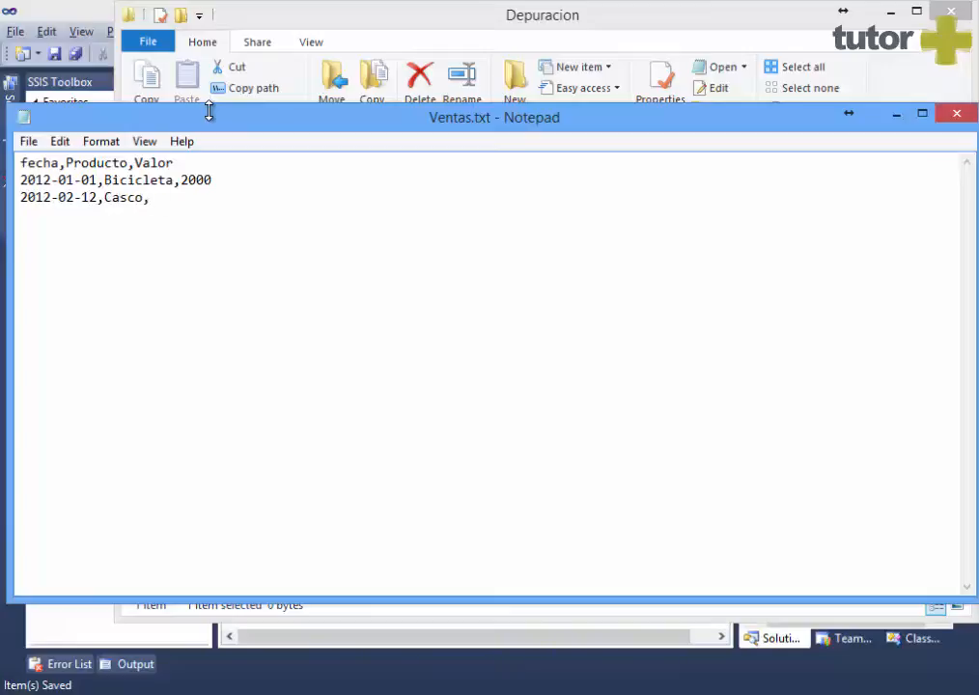
pyautogui.write('300')
# Step: Add a third record "2012-05-08,Camisa,-" and close Ventas.txt, saving the changes
pyautogui.press('Return')
pyautogui.write('2012-05-08')
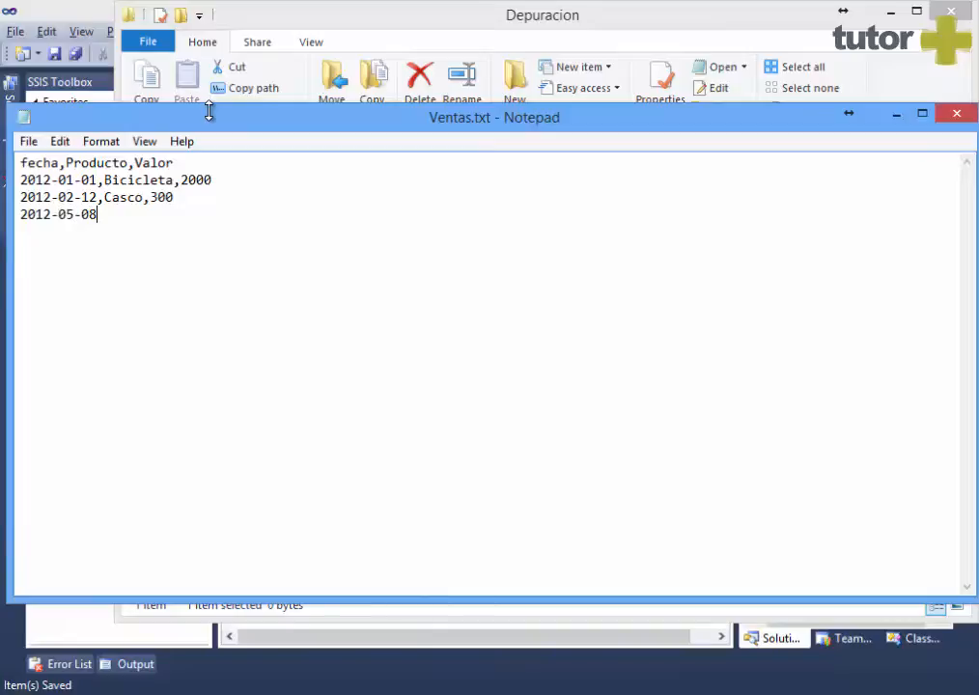
pyautogui.write(', A')
pyautogui.press('BackSpace')
pyautogui.write('CAM')
pyautogui.press('BackSpace')
pyautogui.press('BackSpace')
pyautogui.write('amisa,-')
pyautogui.click(954, 116)
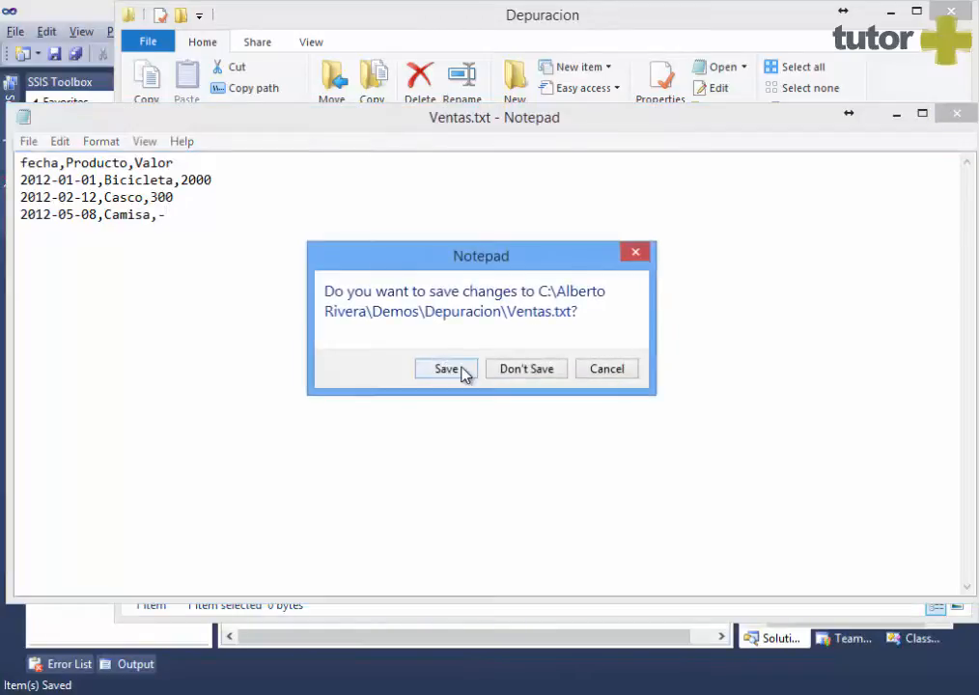
pyautogui.click(463, 376)
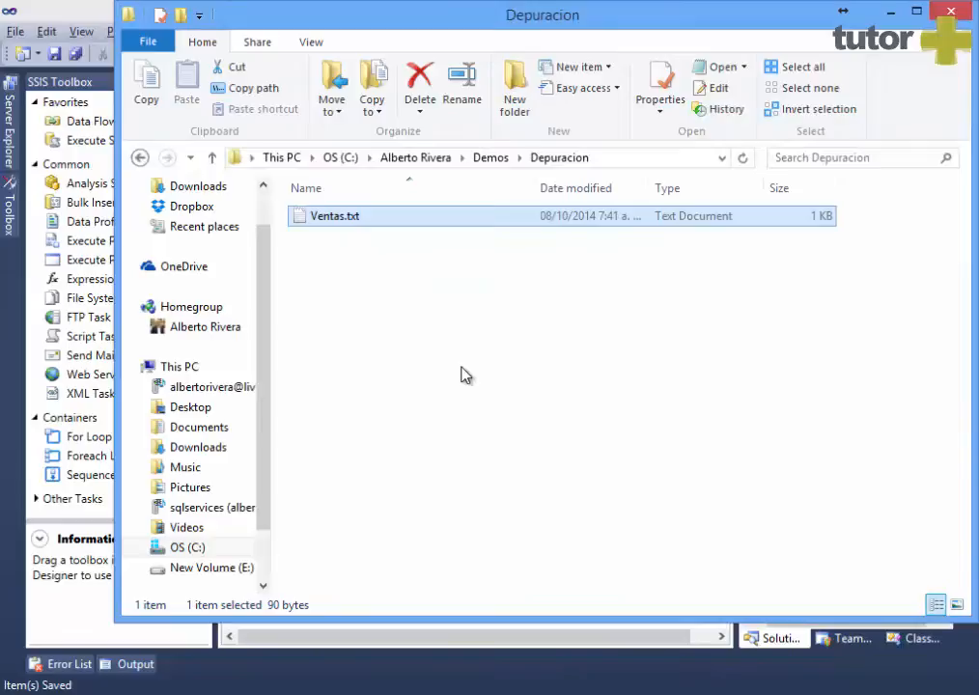
# Step: Switch to Visual Studio and add a Data Flow Task to the control flow of DebbugingPackages.dtsx
pyautogui.click(96, 11)
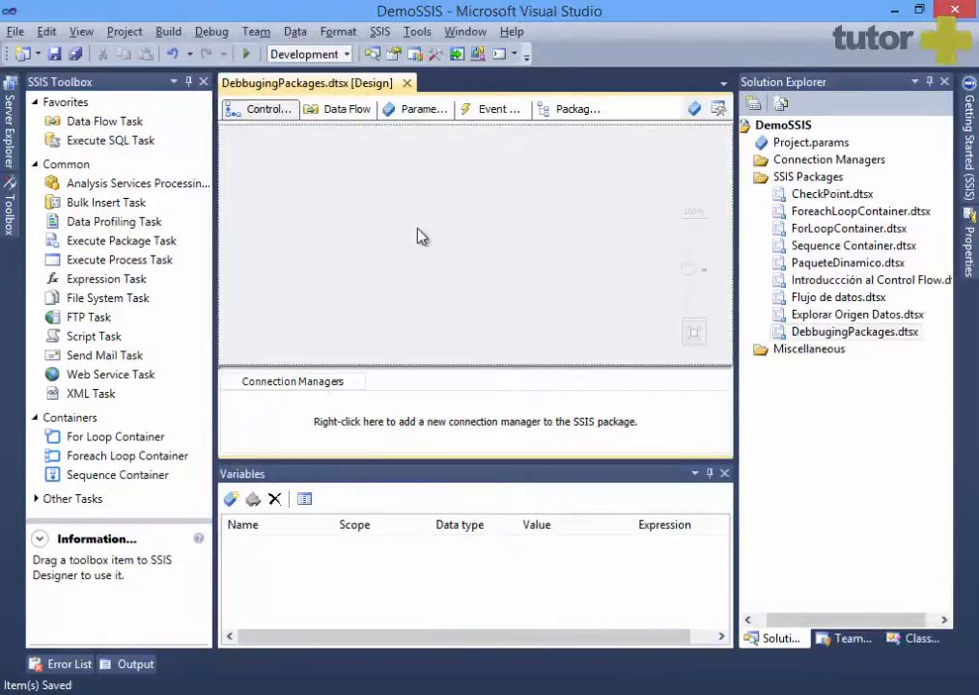
pyautogui.hotkey('alt', 'Tab')
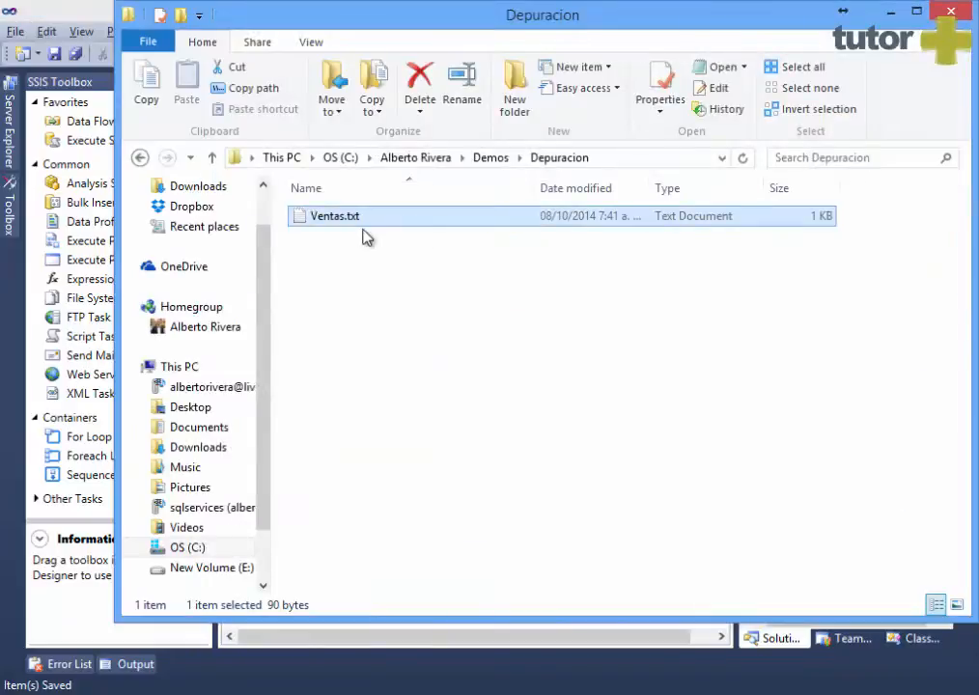
pyautogui.hotkey('alt', 'Tab')
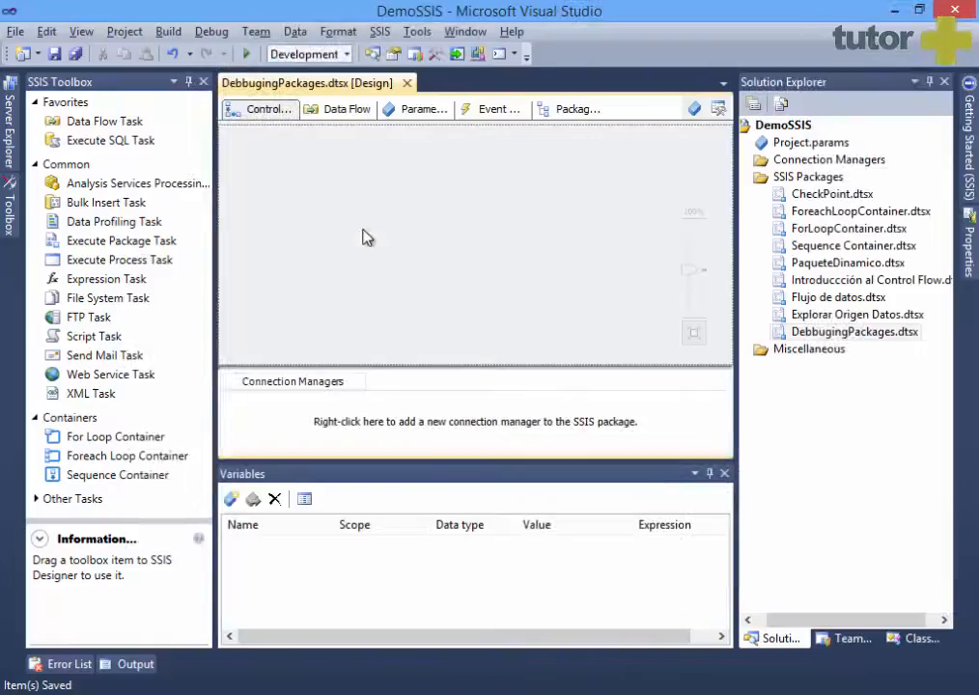
pyautogui.moveTo(79, 118); pyautogui.dragTo(295, 221)
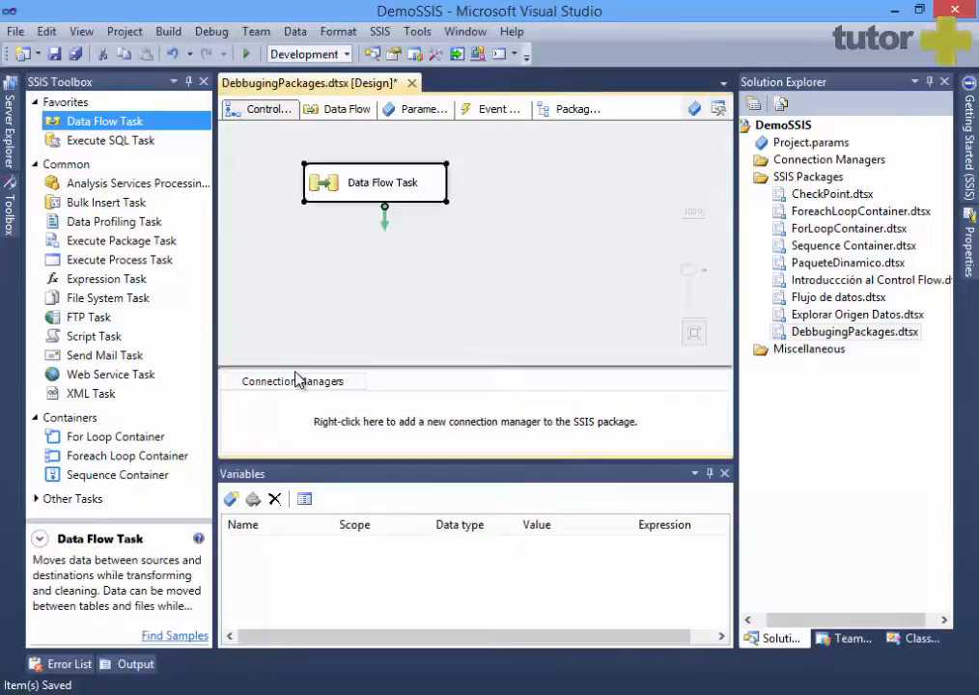
# Step: Open the Data Flow Task and add a Flat File Source to its data flow
pyautogui.doubleClick(319, 182)
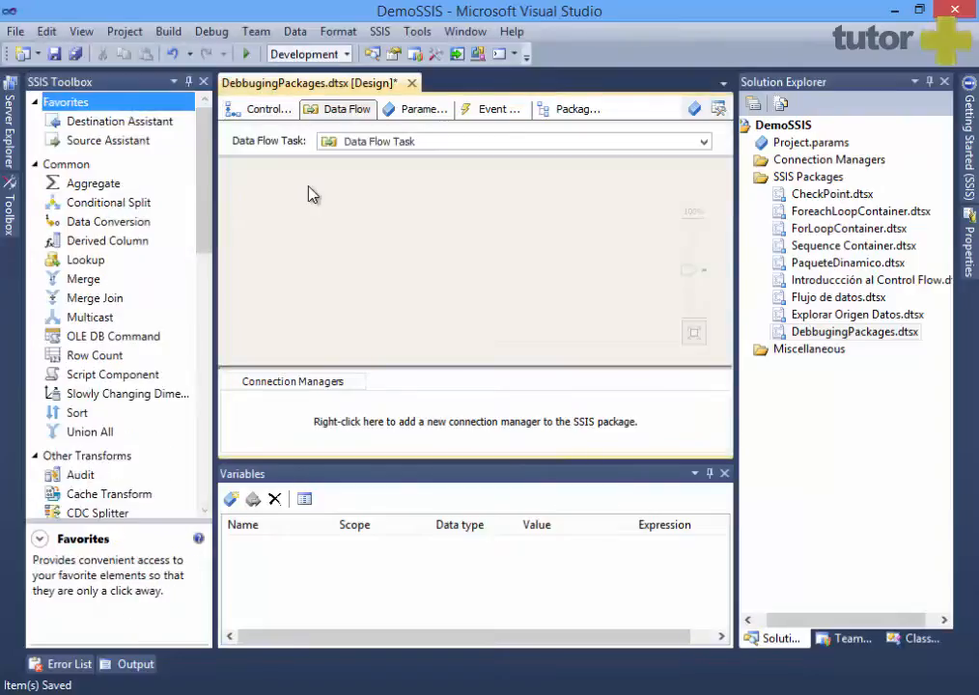
pyautogui.moveTo(199, 213); pyautogui.dragTo(188, 413)
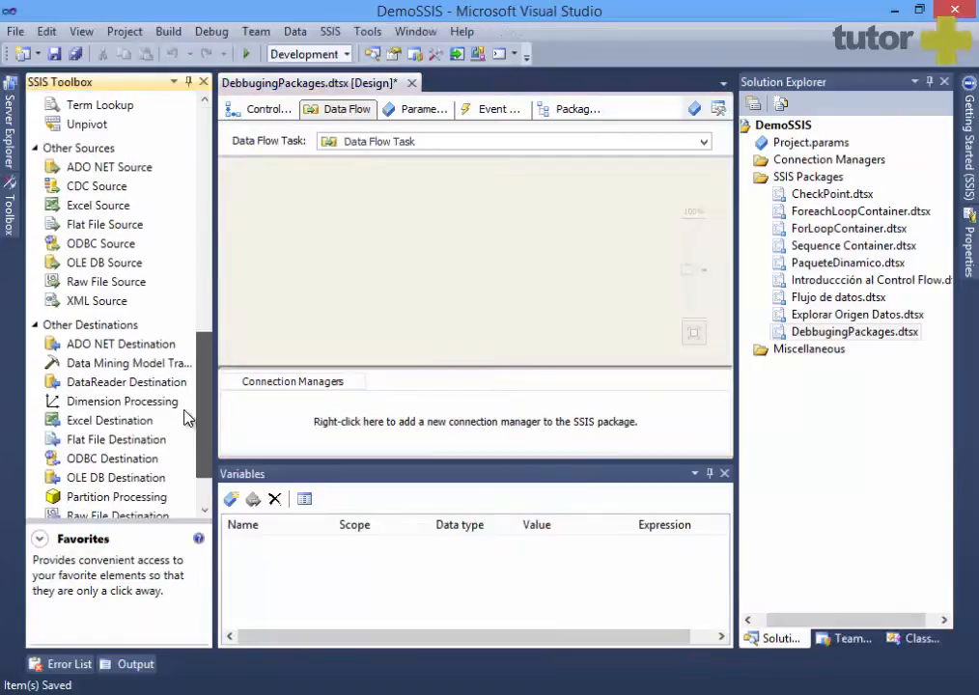
pyautogui.moveTo(123, 225); pyautogui.dragTo(323, 240)
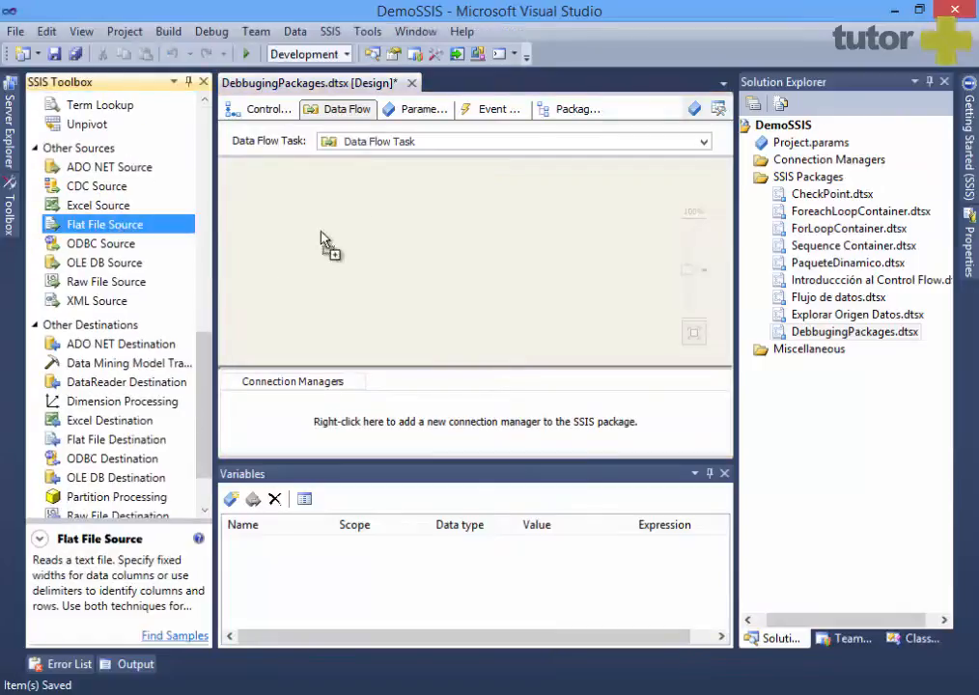
# Step: Create a new connection manager for the Flat File Source that reads Ventas.txt from the Demos\Depuracion folder
pyautogui.doubleClick(368, 215)
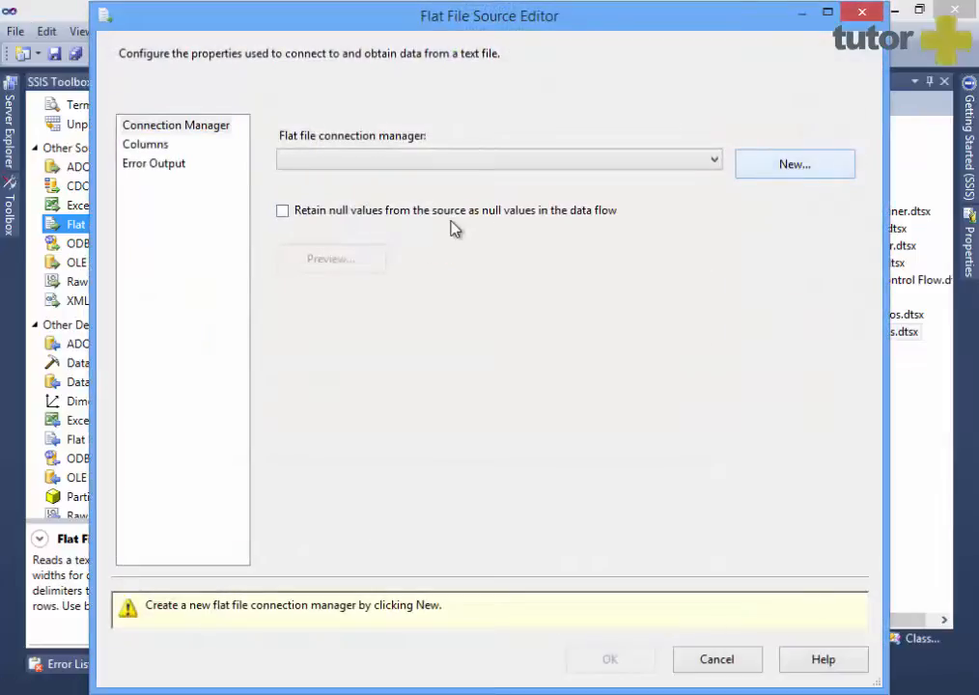
pyautogui.press('Return')
pyautogui.click(798, 232)
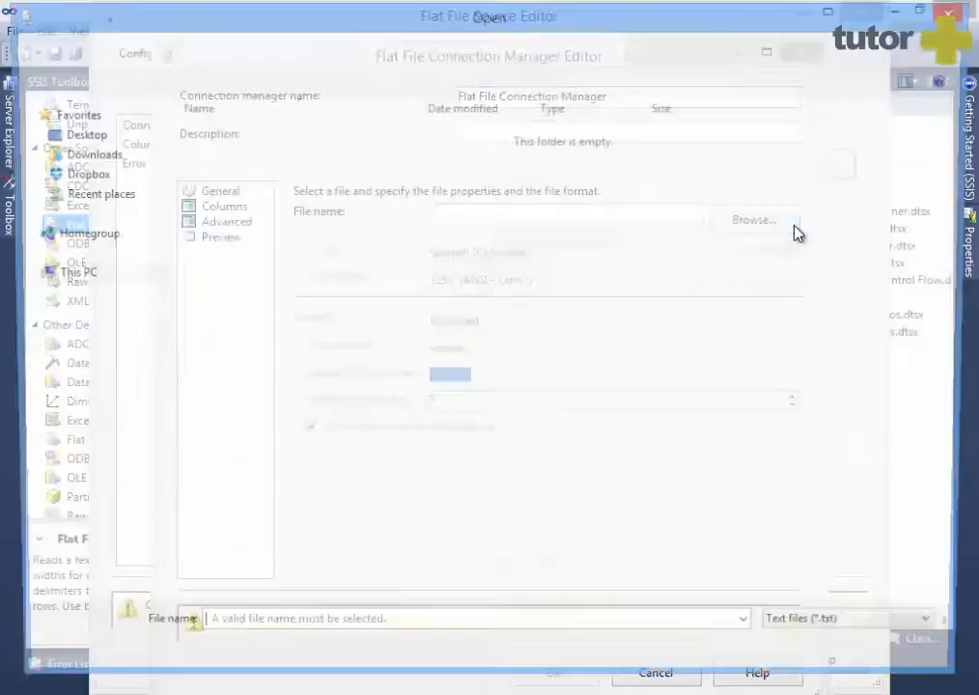
pyautogui.click(381, 49)
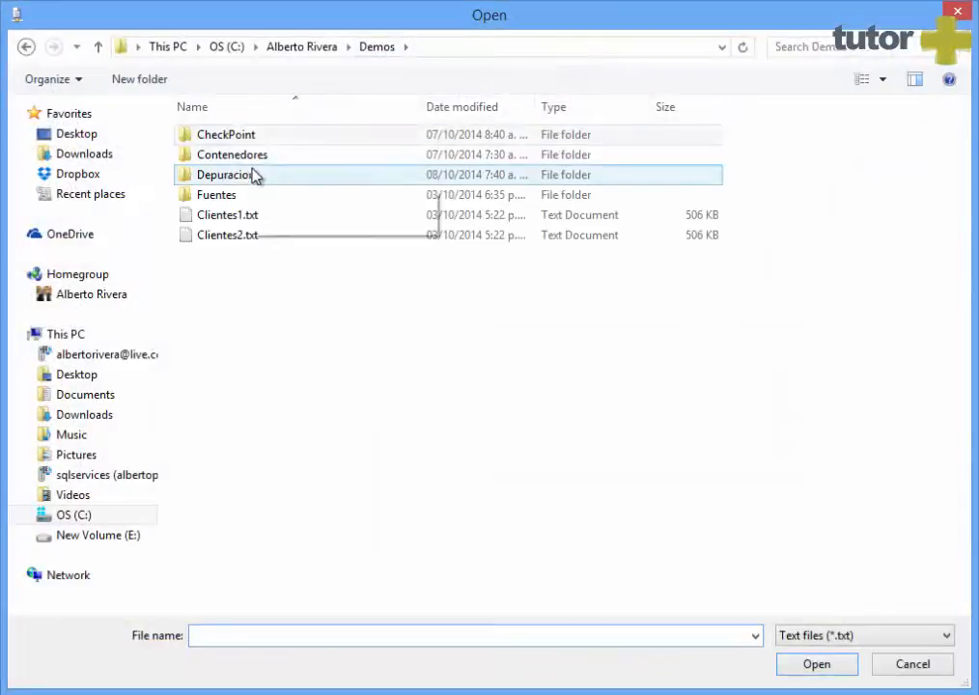
pyautogui.doubleClick(255, 175)
pyautogui.click(243, 137)
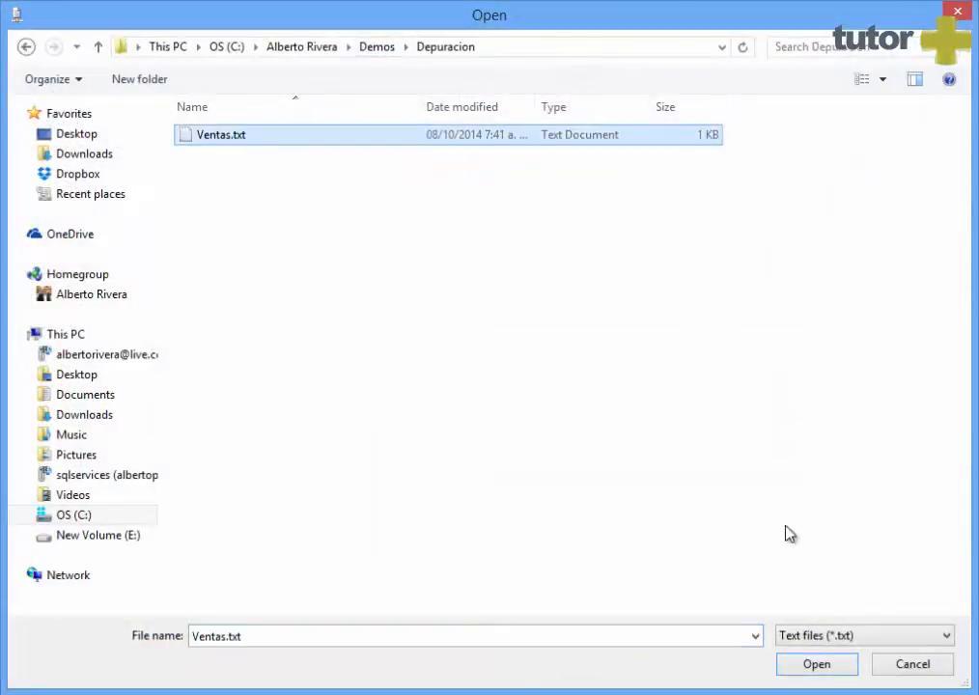
pyautogui.click(795, 666)
# Step: Check the comma-delimited columns of the flat file connection, then confirm the connection manager and the source settings
pyautogui.click(237, 214)
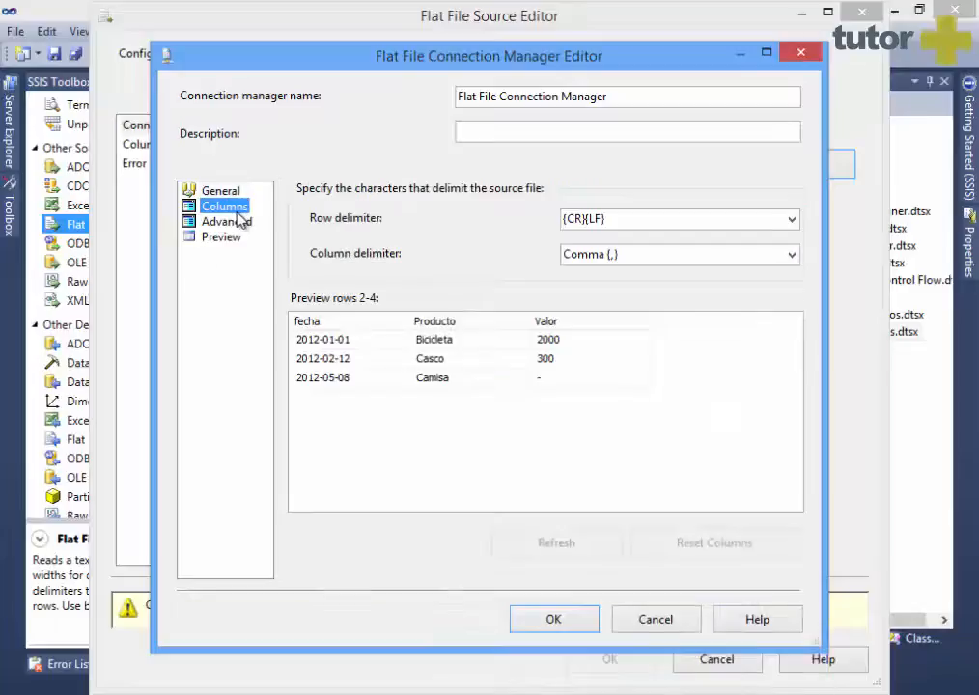
pyautogui.click(587, 619)
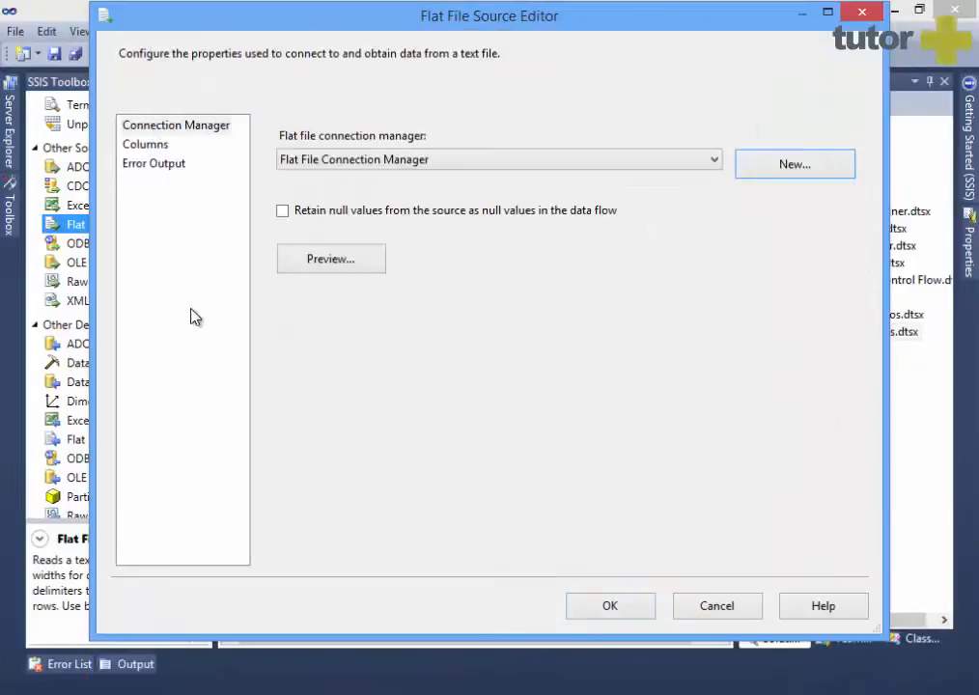
pyautogui.click(145, 145)
pyautogui.click(630, 616)
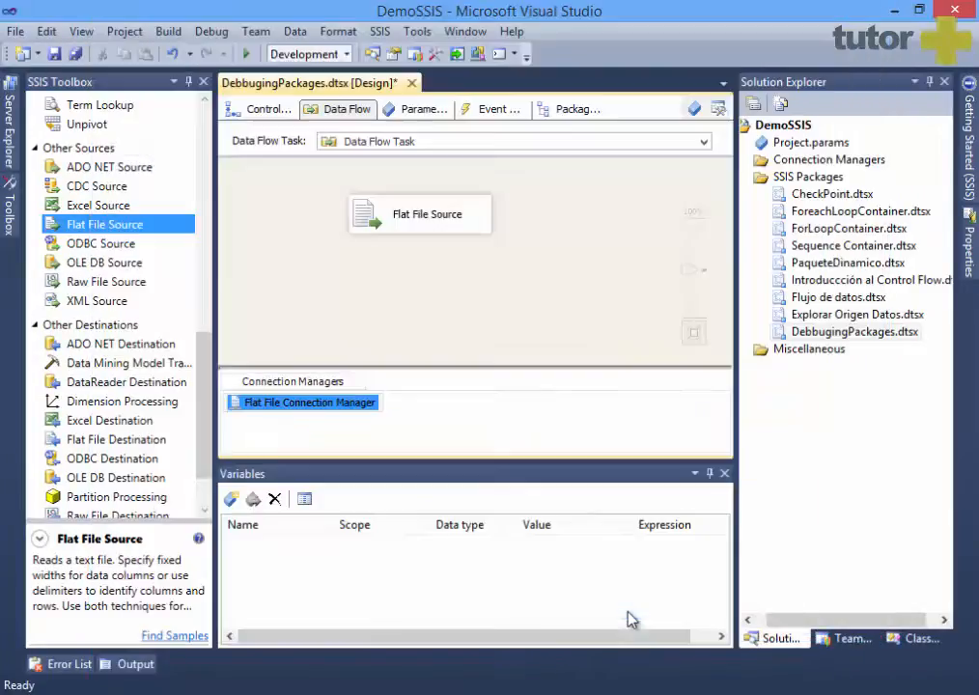
# Step: Add an OLE DB Destination, connect the Flat File Source's regular output to it, and place it below the source
pyautogui.moveTo(208, 375); pyautogui.dragTo(208, 402)
pyautogui.moveTo(145, 406); pyautogui.dragTo(430, 294)
pyautogui.click(447, 203)
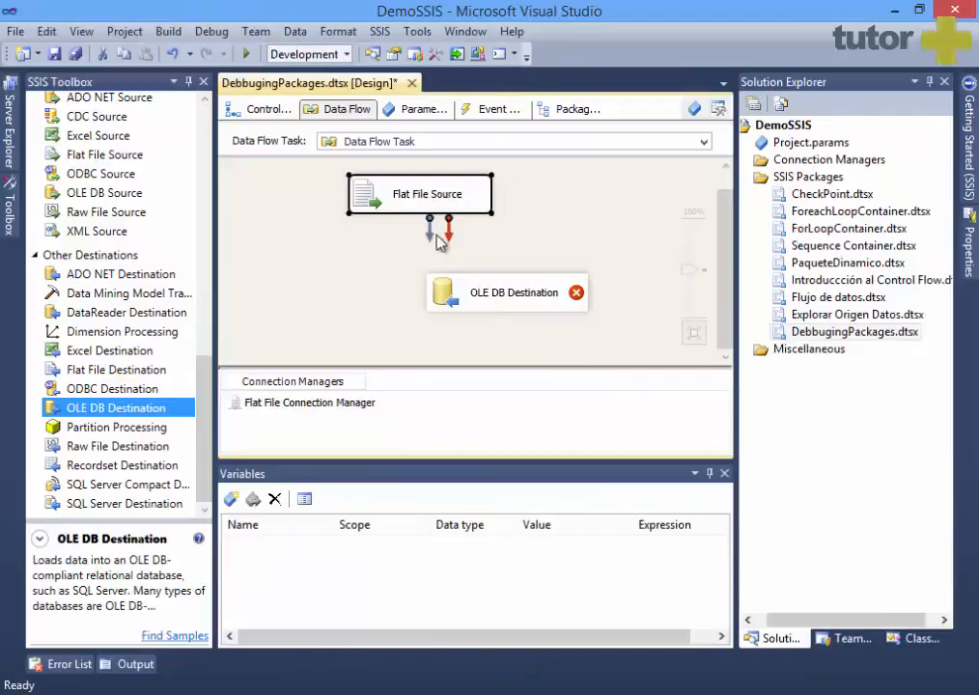
pyautogui.moveTo(431, 238); pyautogui.dragTo(487, 307)
pyautogui.moveTo(485, 307); pyautogui.dragTo(416, 310)
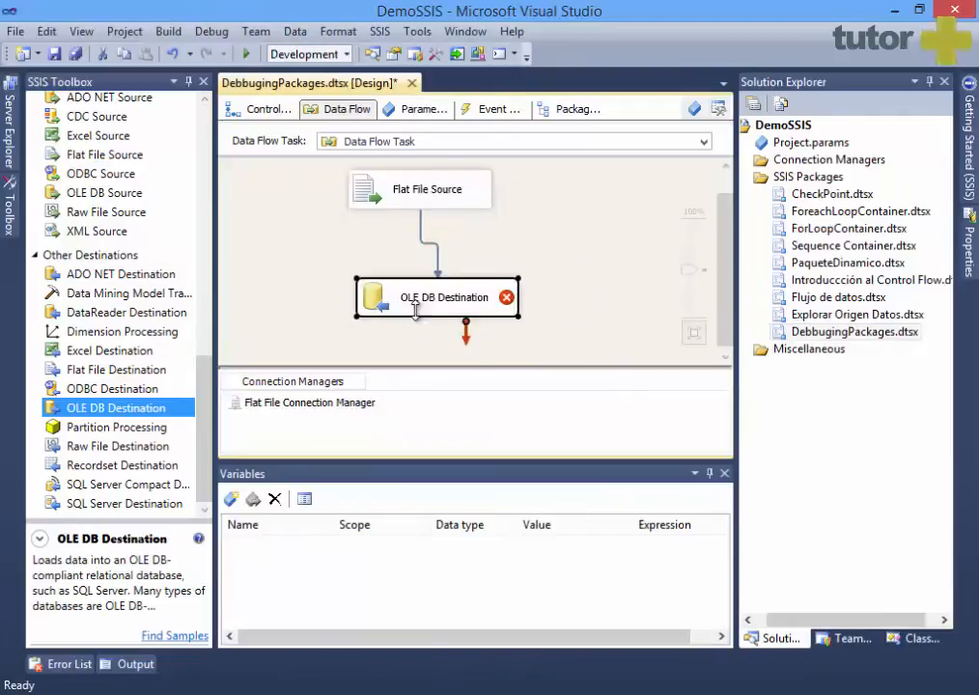
# Step: Configure the OLE DB Destination with a new connection manager based on the localhost\sql2014.DemoDW data connection
pyautogui.doubleClick(415, 307)
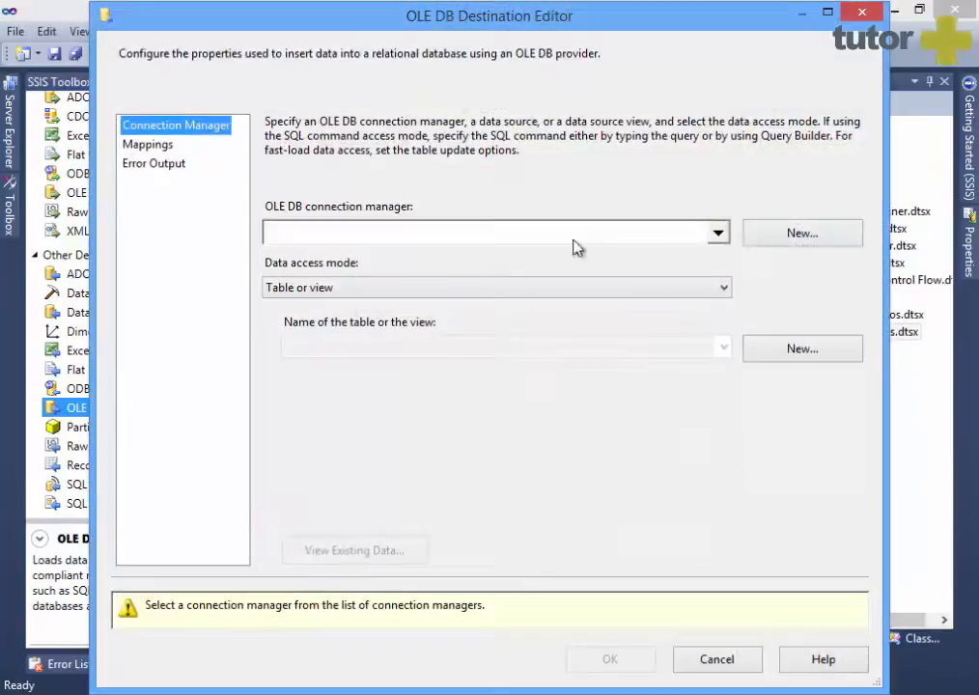
pyautogui.click(754, 235)
pyautogui.click(313, 247)
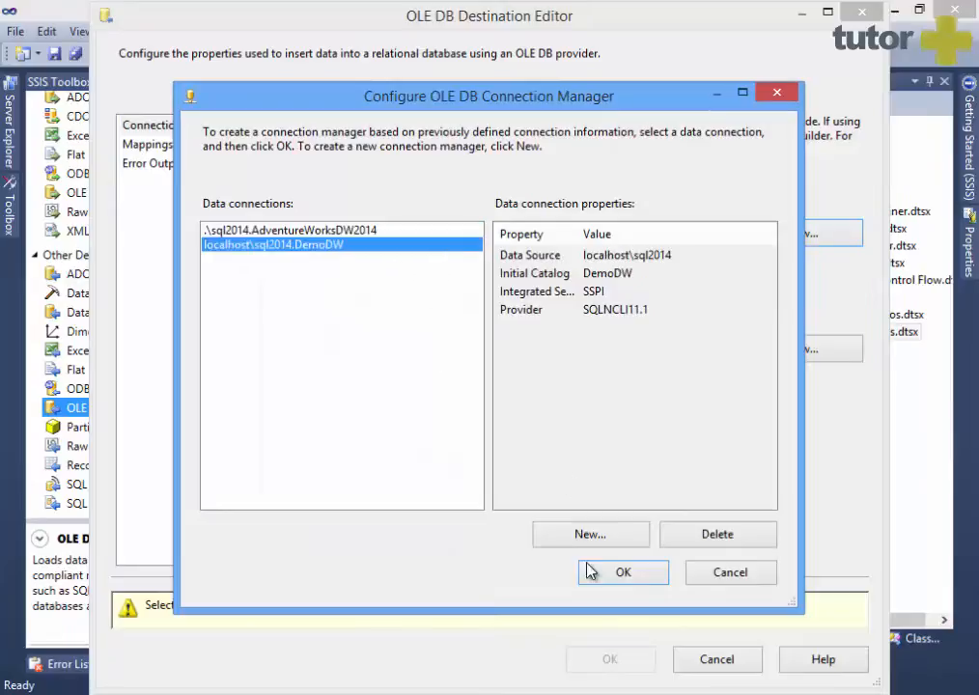
pyautogui.click(605, 576)
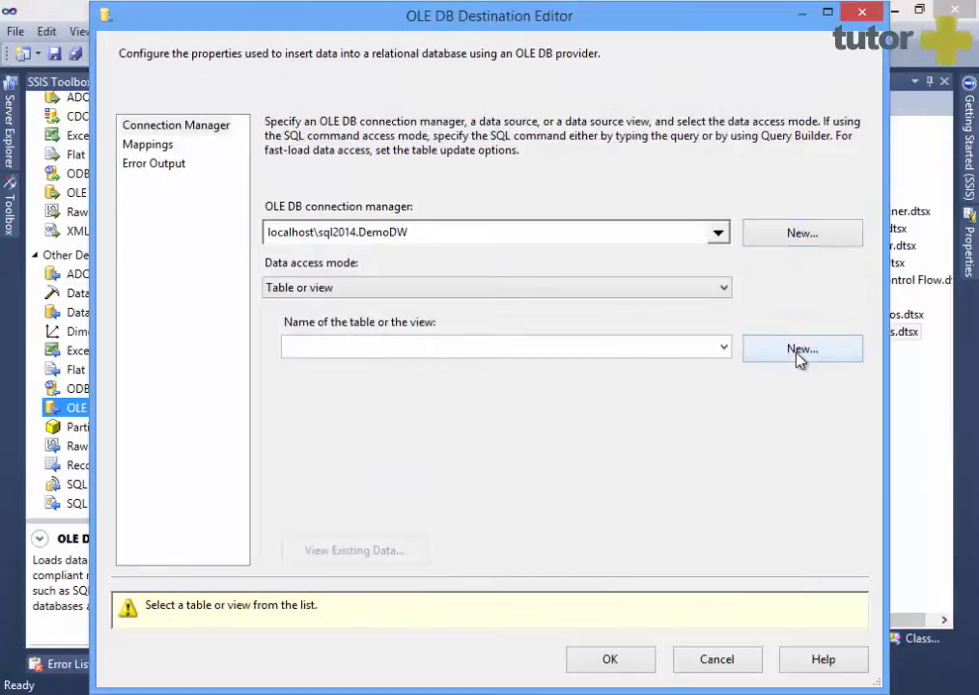
# Step: Start a new destination table and change the fecha column's type to datetime in its CREATE TABLE statement
pyautogui.click(373, 232)
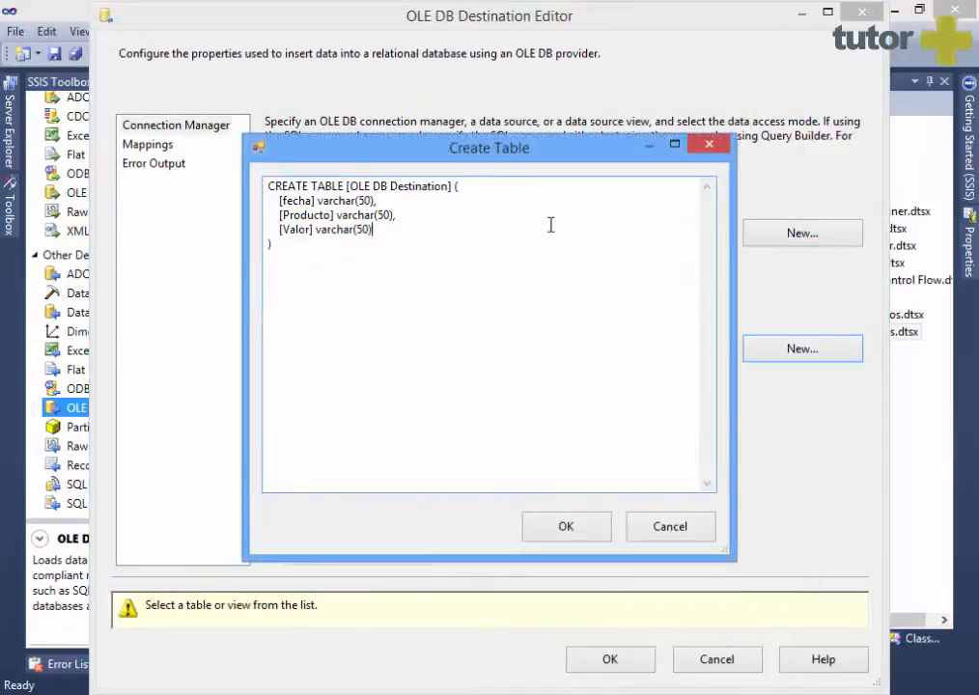
pyautogui.press('Up')
pyautogui.press('Up')
pyautogui.hotkey('ctrl', 'shift', 'Left')
pyautogui.hotkey('ctrl', 'shift', 'Left')
pyautogui.write('datetime,')
# Step: Change the Valor column's type to int in the CREATE TABLE statement
pyautogui.press('Down')
pyautogui.press('Down')
pyautogui.press('End')
pyautogui.hotkey('shift', 'Left')
pyautogui.hotkey('shift', 'Left')
pyautogui.hotkey('shift', 'Left')
pyautogui.hotkey('shift', 'Left')
pyautogui.hotkey('ctrl', 'shift', 'Left')
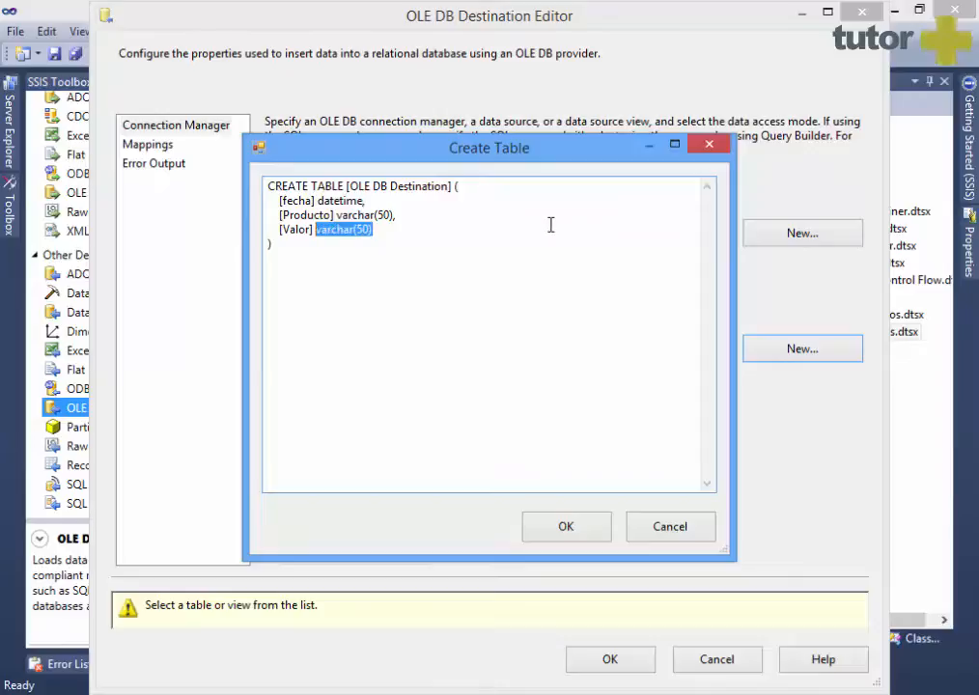
pyautogui.write('float')
pyautogui.hotkey('ctrl', 'shift', 'Left')
pyautogui.write('int')
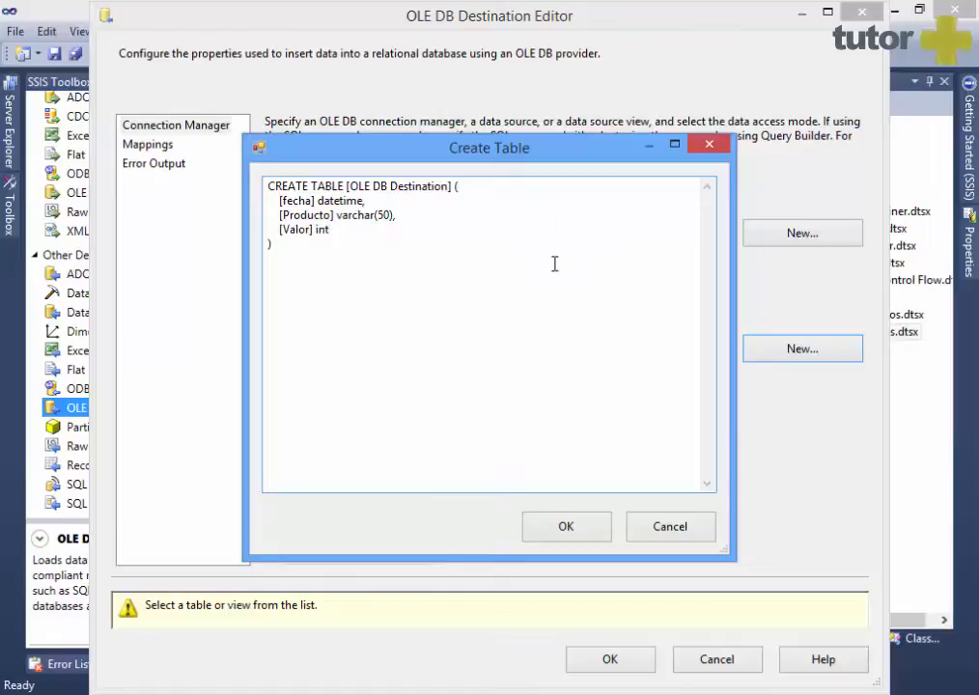
# Step: Create the table, then check the column mappings and confirm the OLE DB Destination settings
pyautogui.click(591, 533)
pyautogui.click(158, 145)
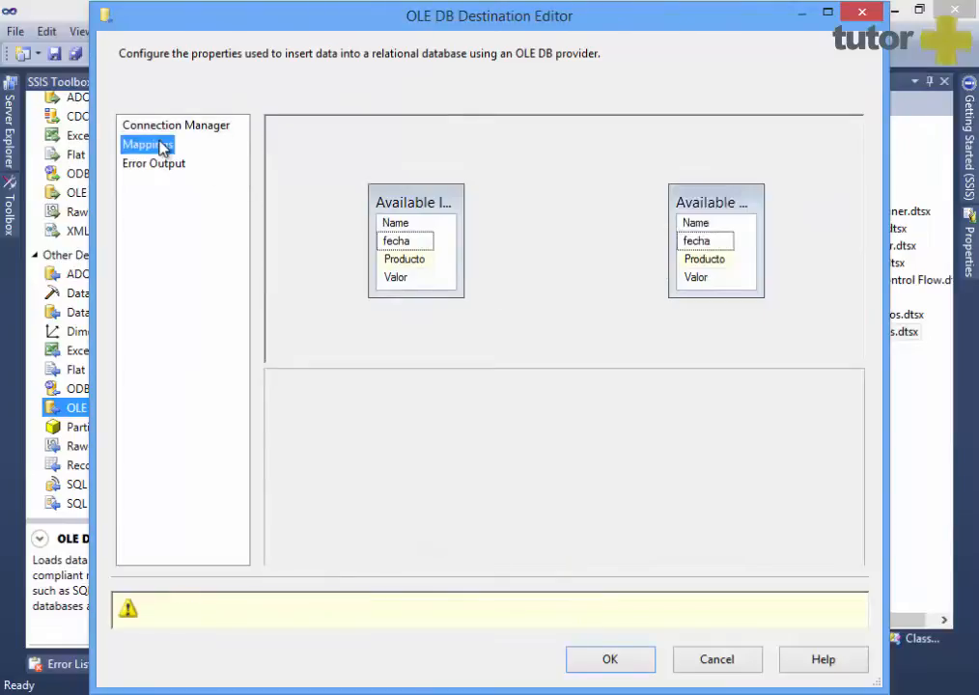
pyautogui.click(591, 622)
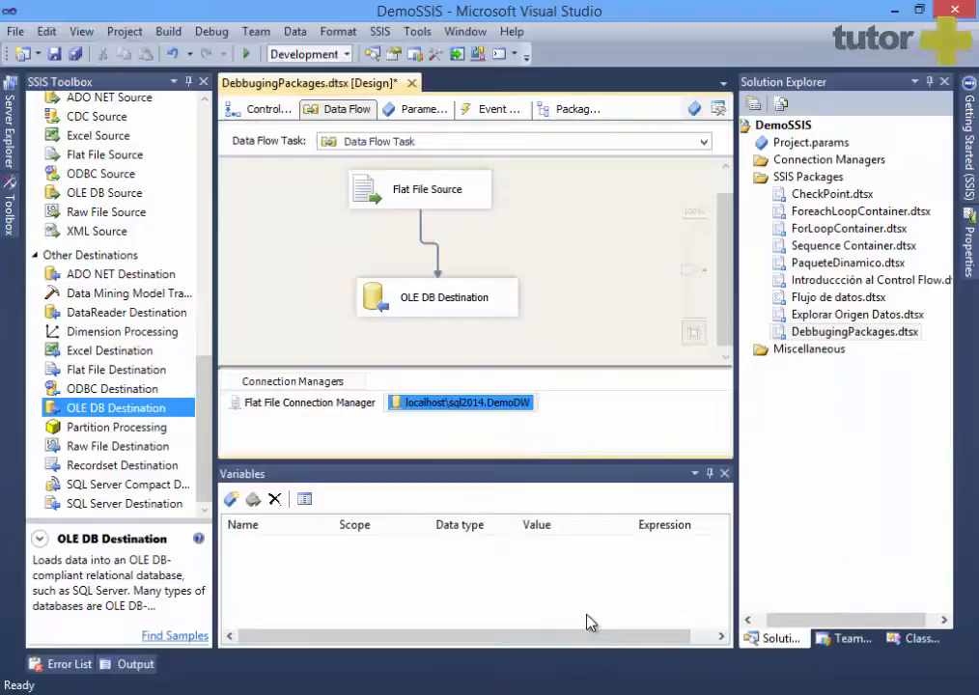
# Step: Line up the Flat File Source with the OLE DB Destination, then execute the DebbugingPackages.dtsx package
pyautogui.moveTo(450, 306); pyautogui.dragTo(433, 314)
pyautogui.moveTo(415, 192); pyautogui.dragTo(425, 195)
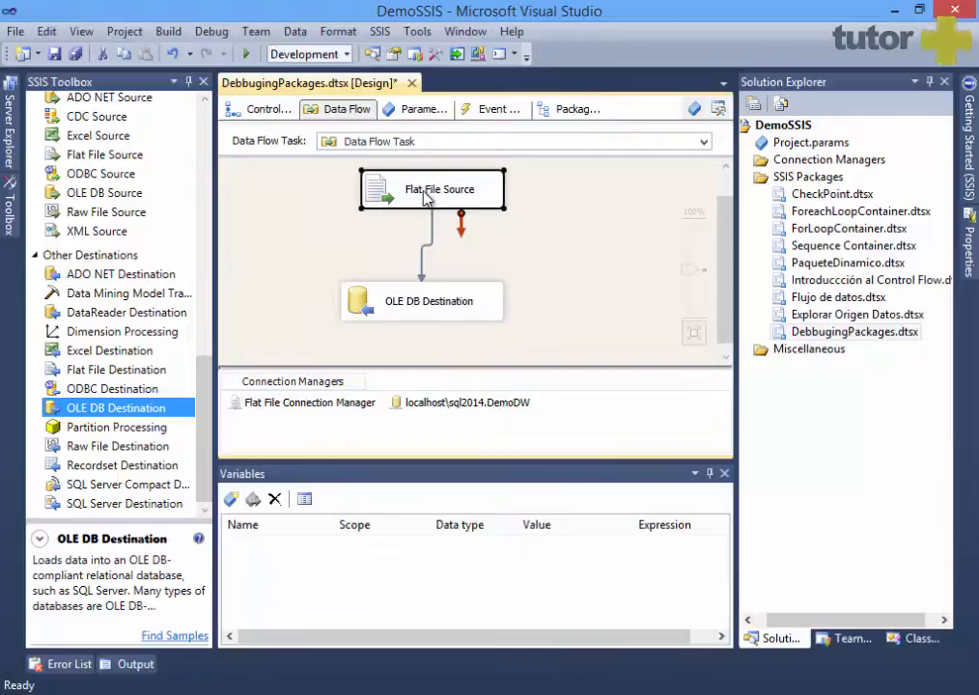
pyautogui.rightClick(877, 333)
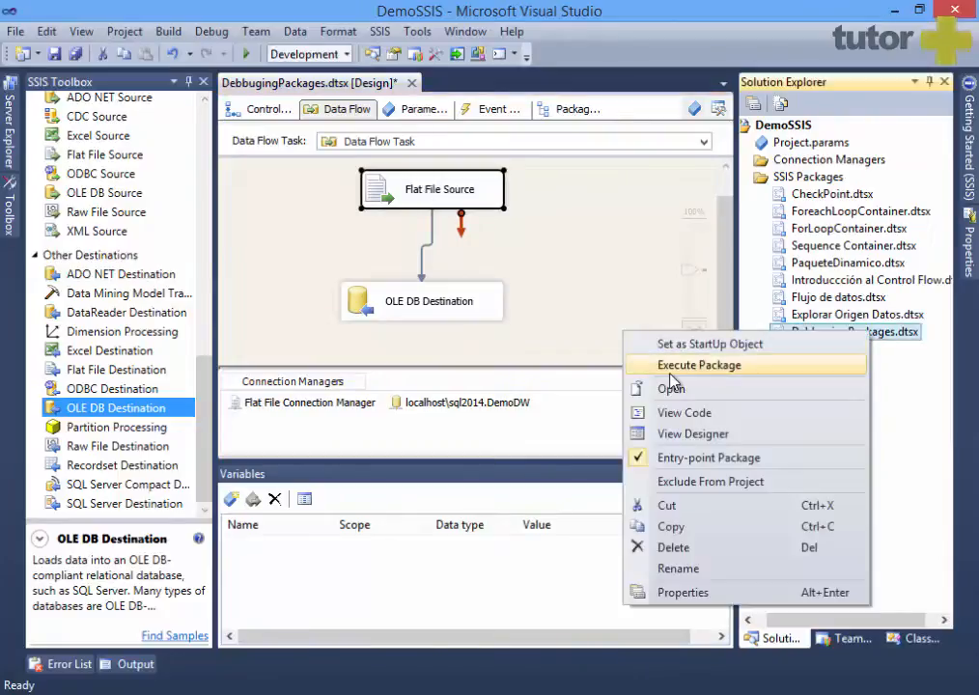
pyautogui.click(672, 367)
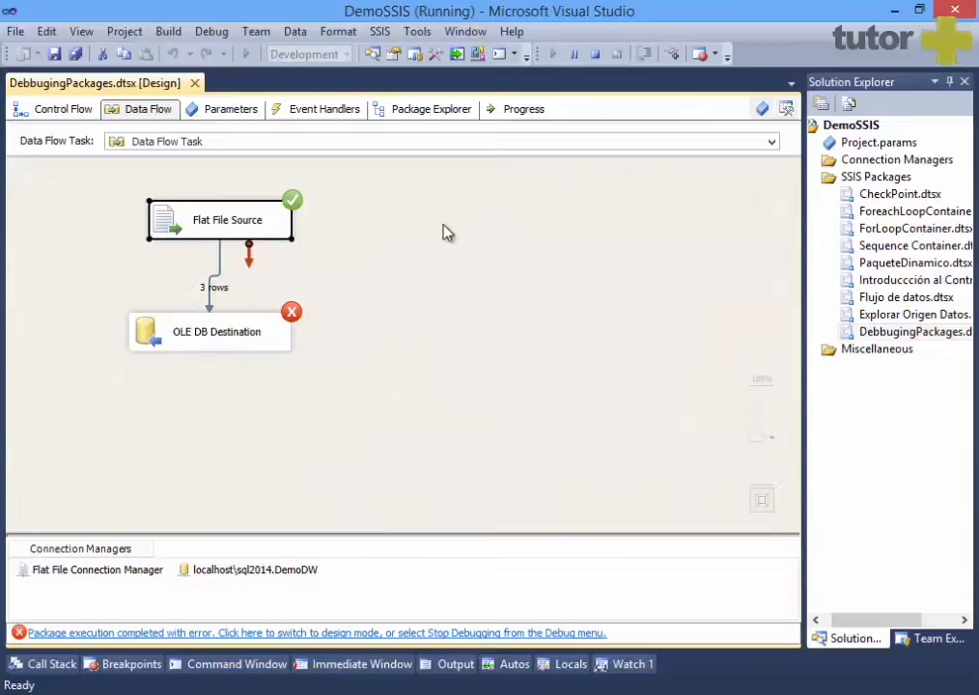
# Step: Examine the debug output of the package run for the errors reported at the OLE DB Destination
pyautogui.click(456, 667)
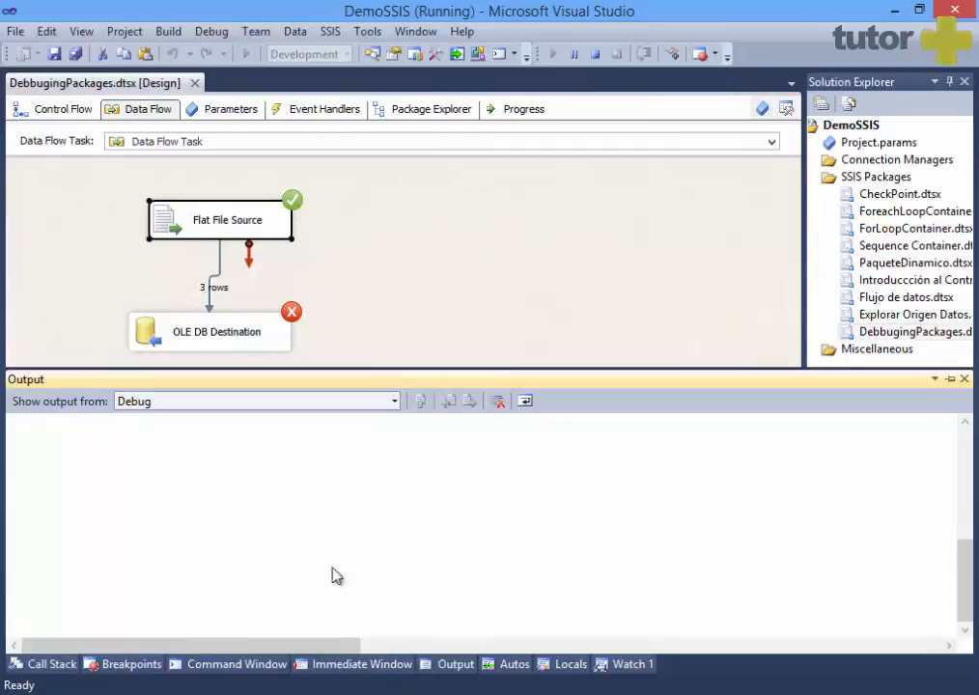
pyautogui.moveTo(966, 601); pyautogui.dragTo(974, 478)
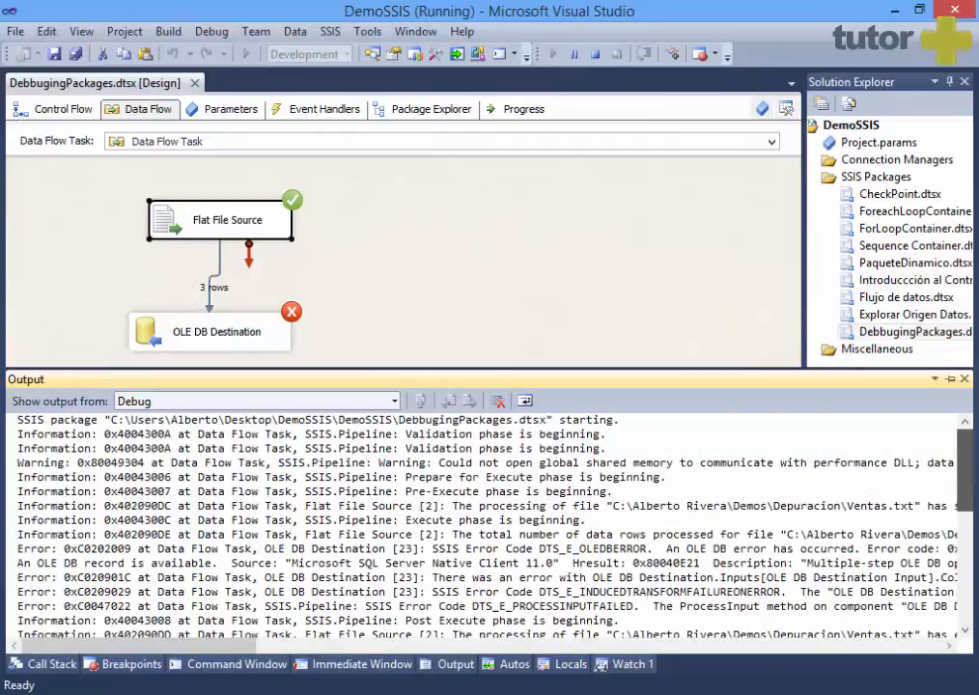
pyautogui.moveTo(975, 443); pyautogui.dragTo(975, 510)
pyautogui.moveTo(975, 519); pyautogui.dragTo(971, 481)
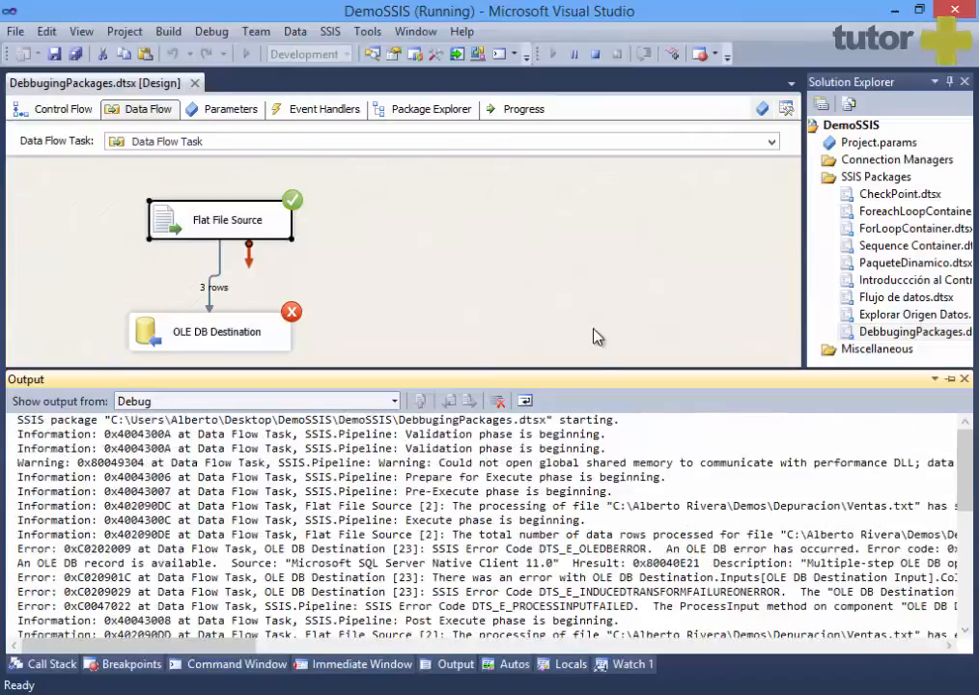
pyautogui.click(585, 307)
# Step: Read the full text of the OLE DB Destination errors in the package's execution progress log
pyautogui.click(531, 112)
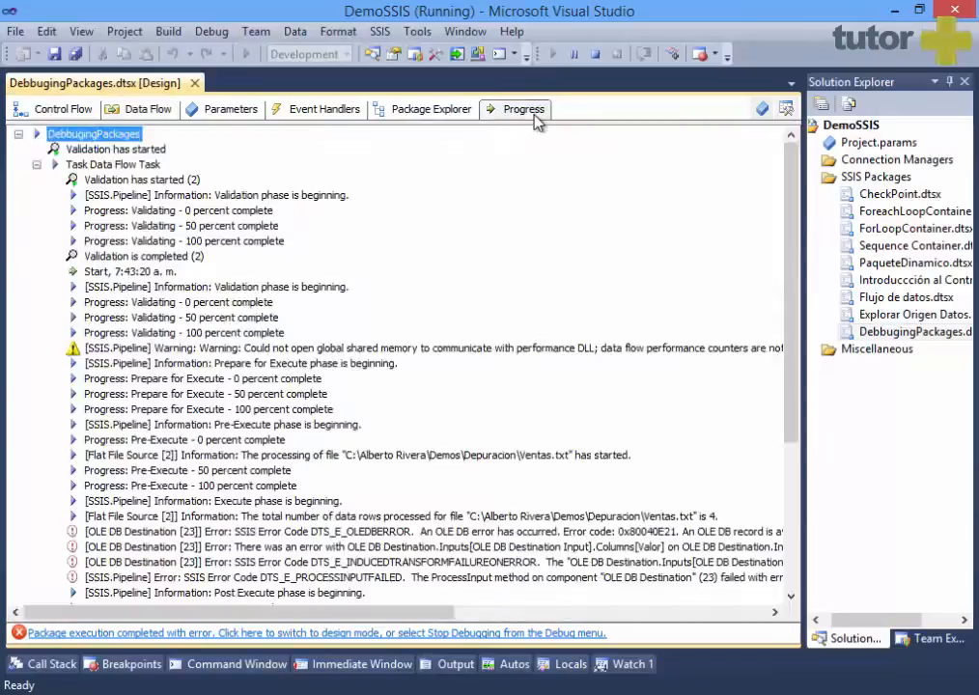
pyautogui.moveTo(793, 190); pyautogui.dragTo(801, 210)
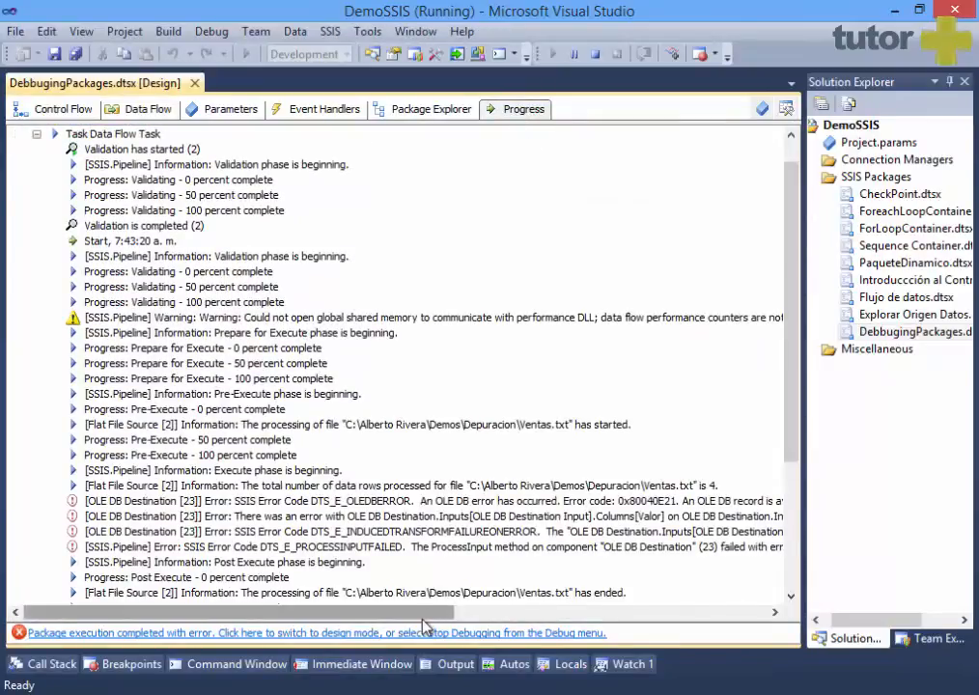
pyautogui.moveTo(426, 614); pyautogui.dragTo(697, 642)
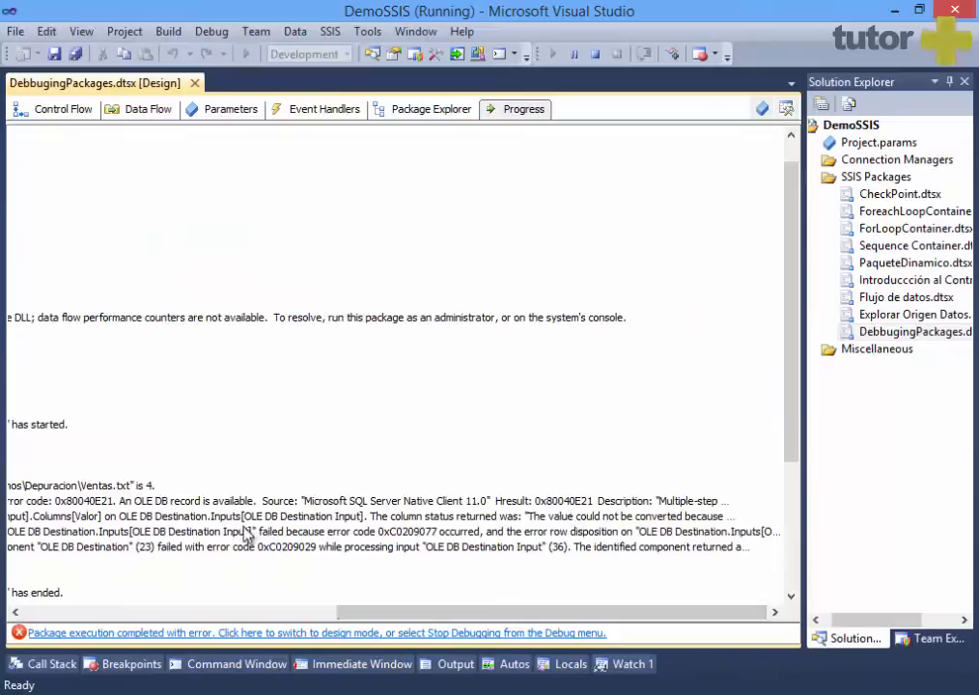
pyautogui.scroll(1, 248, 533)
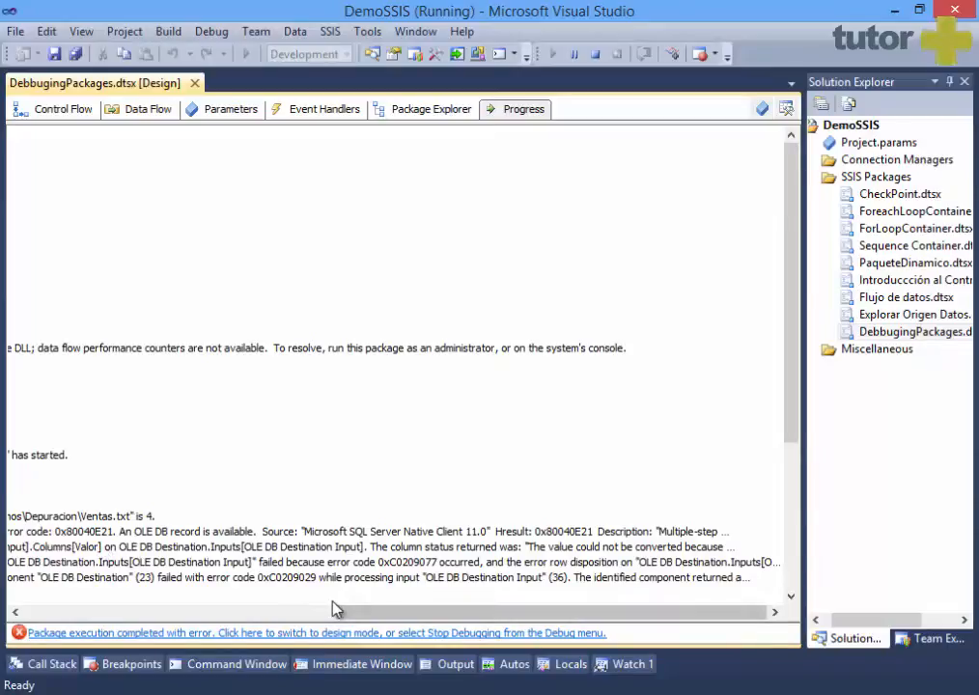
pyautogui.click(161, 614)
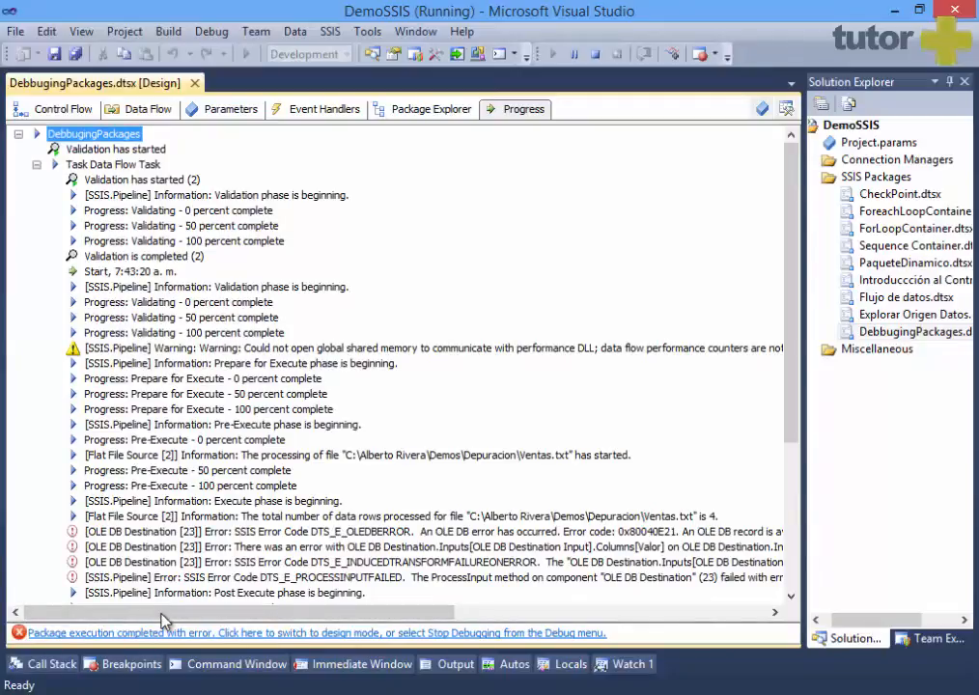
# Step: Stop debugging and enable a data viewer on the path between the Flat File Source and the OLE DB Destination
pyautogui.click(150, 112)
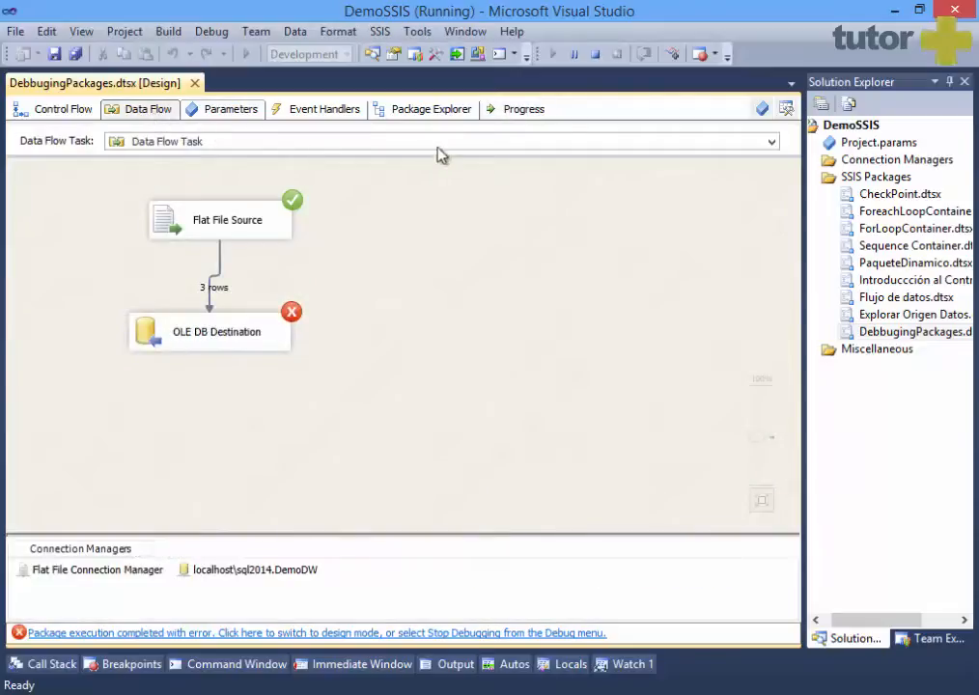
pyautogui.click(595, 54)
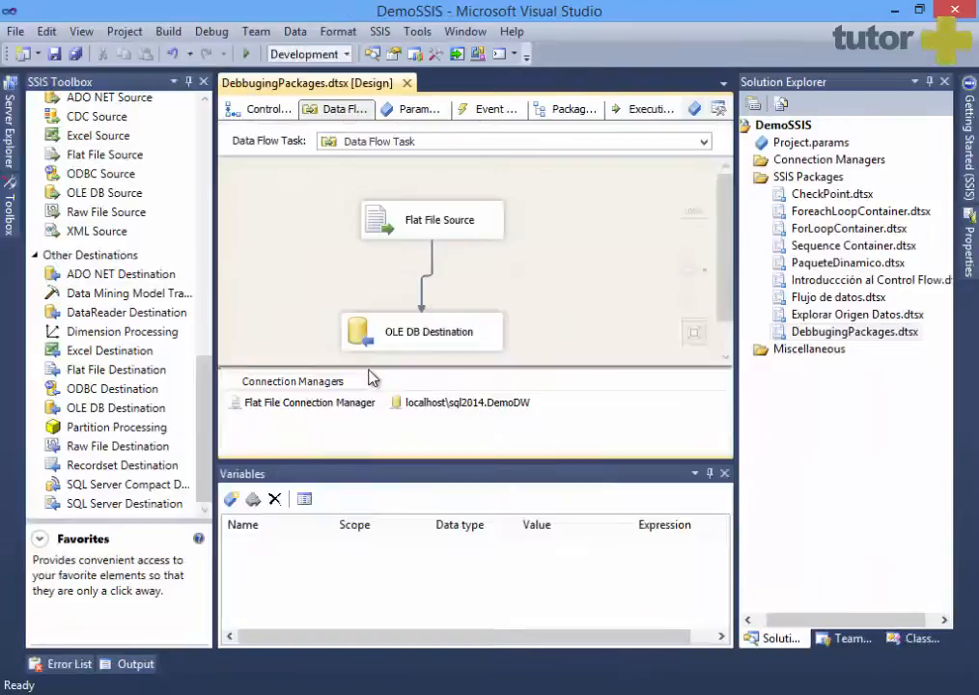
pyautogui.doubleClick(426, 278)
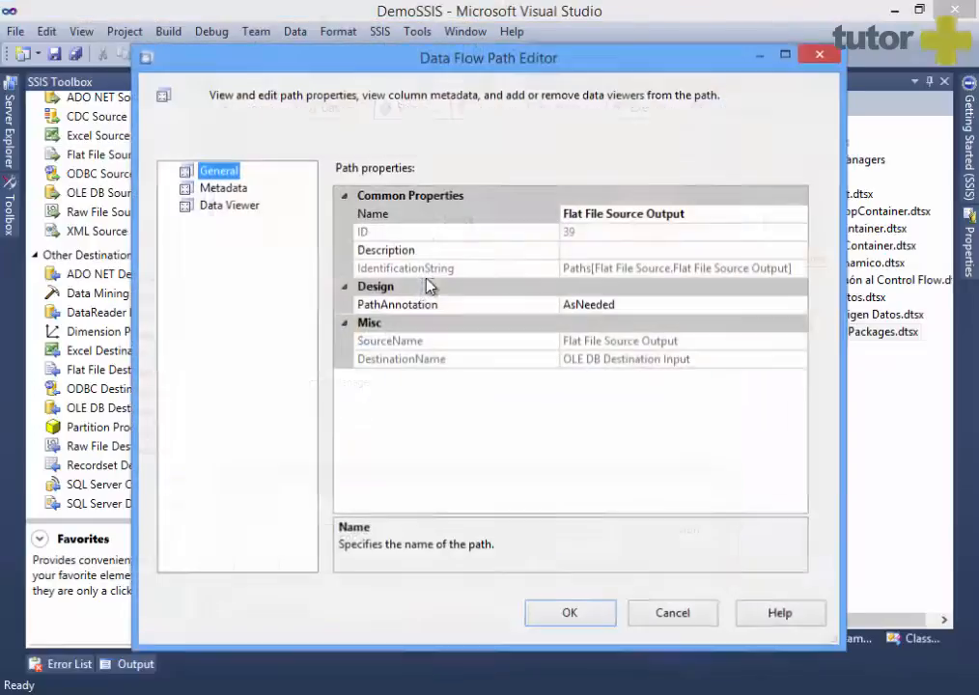
pyautogui.click(654, 612)
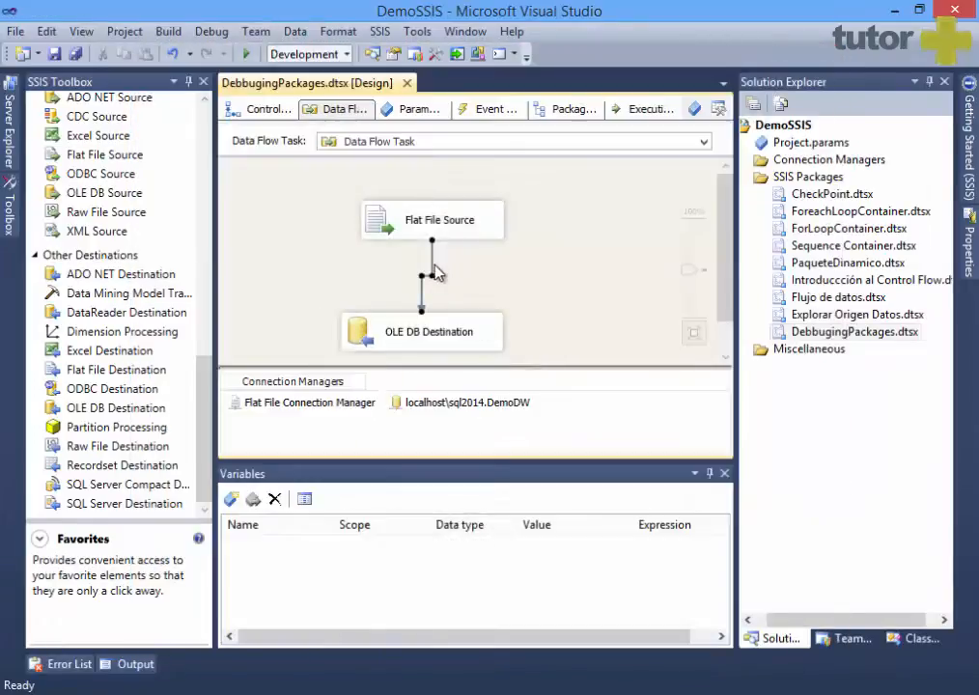
pyautogui.doubleClick(434, 272)
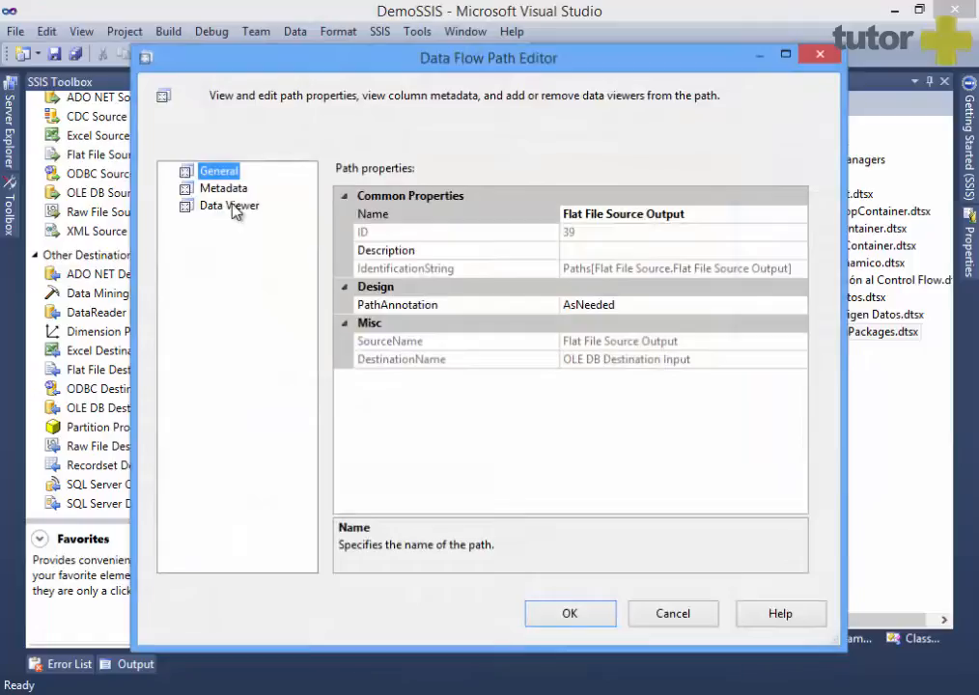
pyautogui.click(231, 207)
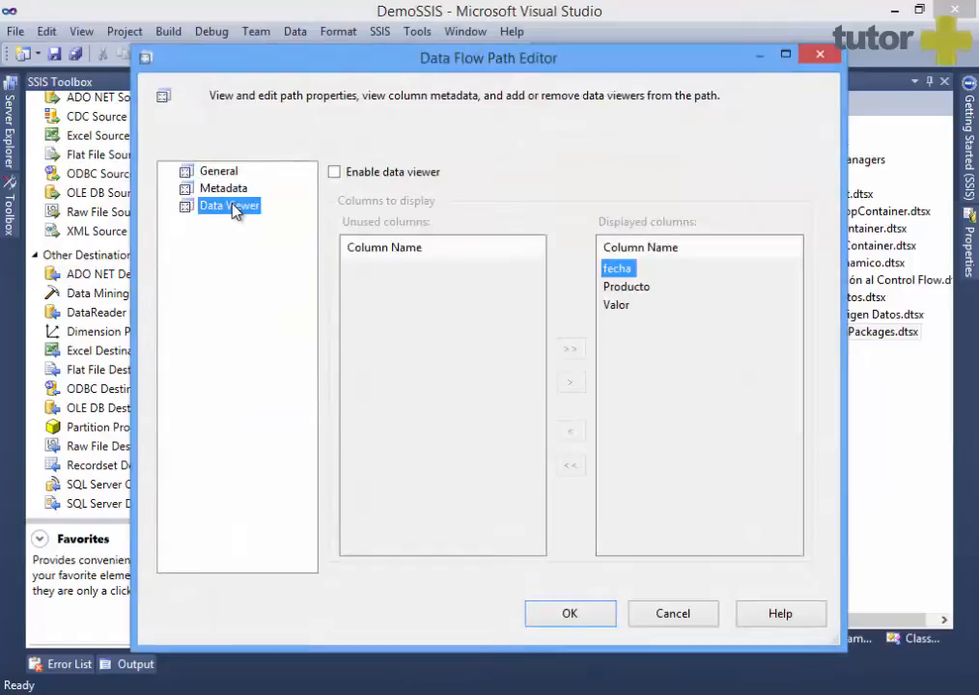
pyautogui.click(350, 184)
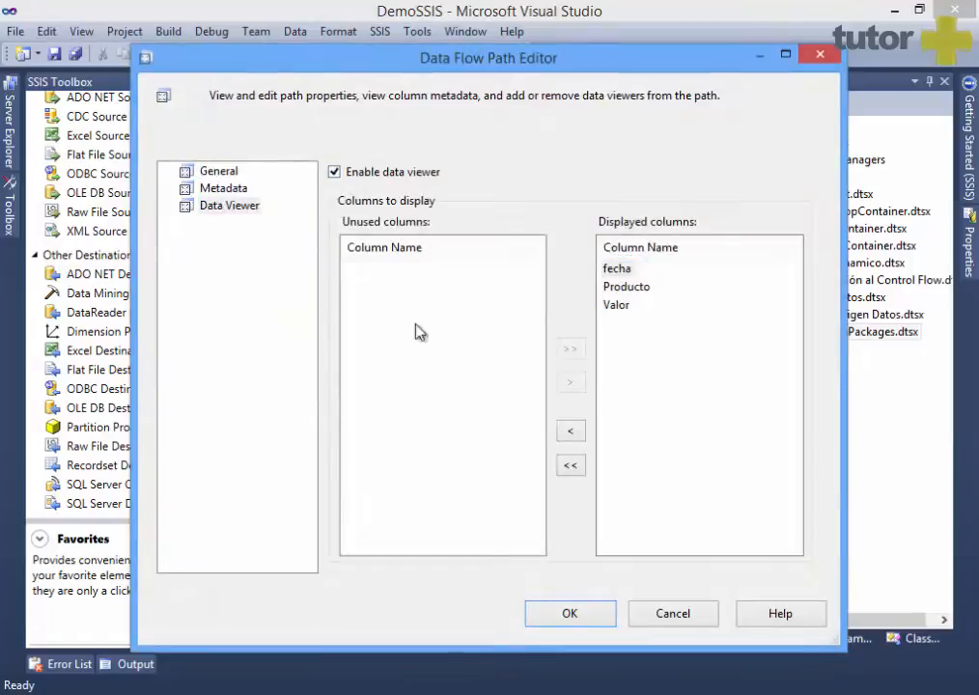
pyautogui.click(562, 622)
# Step: Execute DebbugingPackages.dtsx again to inspect the source rows in the data viewer, then stop debugging
pyautogui.rightClick(809, 334)
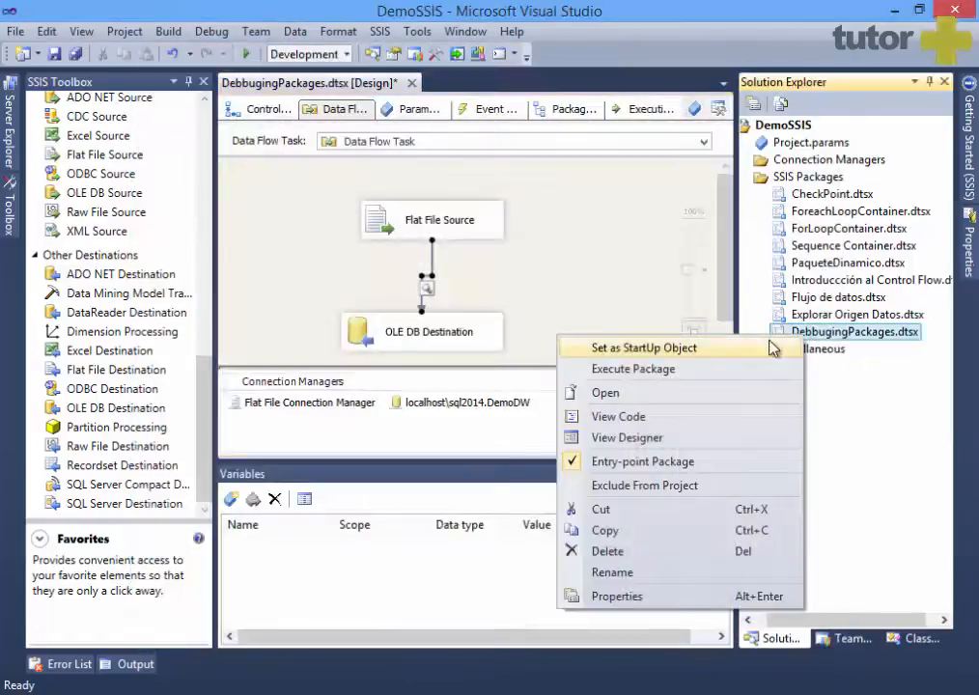
pyautogui.click(680, 365)
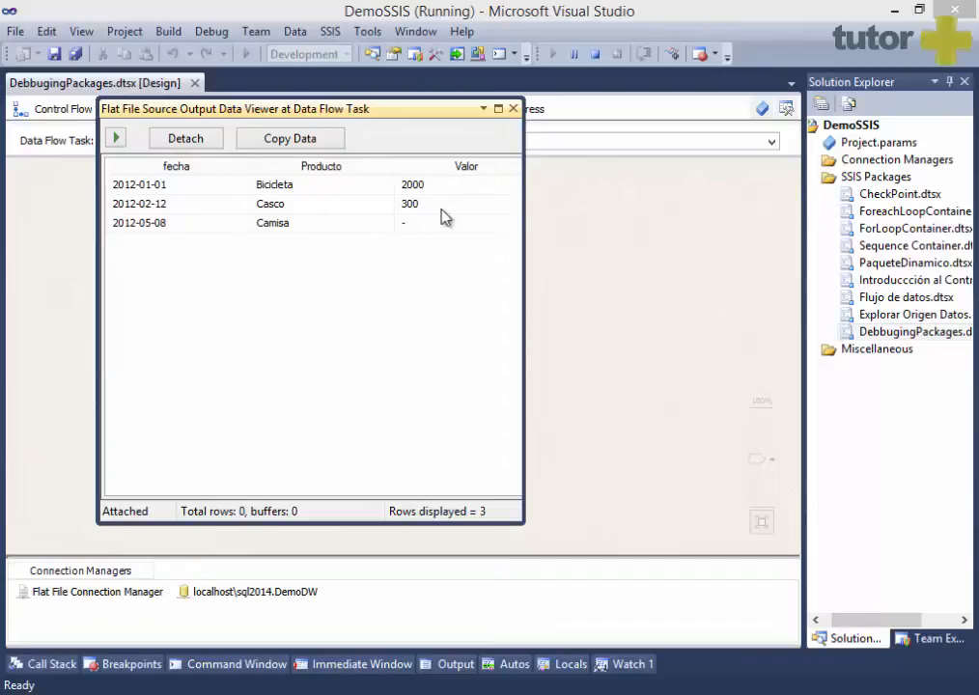
pyautogui.click(514, 109)
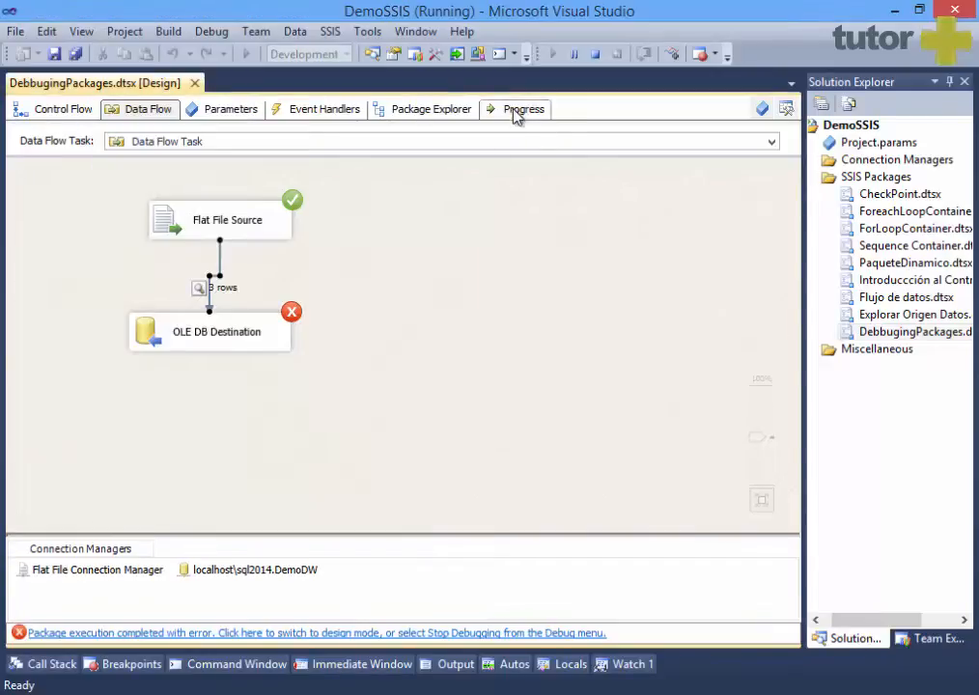
pyautogui.click(595, 53)
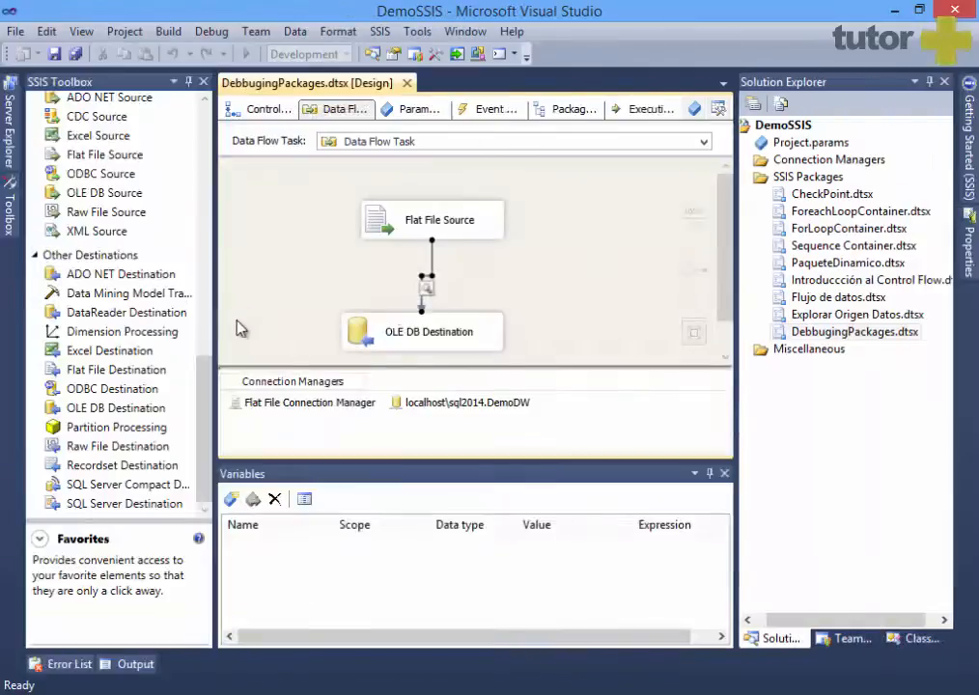
# Step: Move the OLE DB Destination lower and delete the path connecting it to the Flat File Source
pyautogui.moveTo(406, 328); pyautogui.dragTo(429, 317)
pyautogui.moveTo(726, 302); pyautogui.dragTo(729, 277)
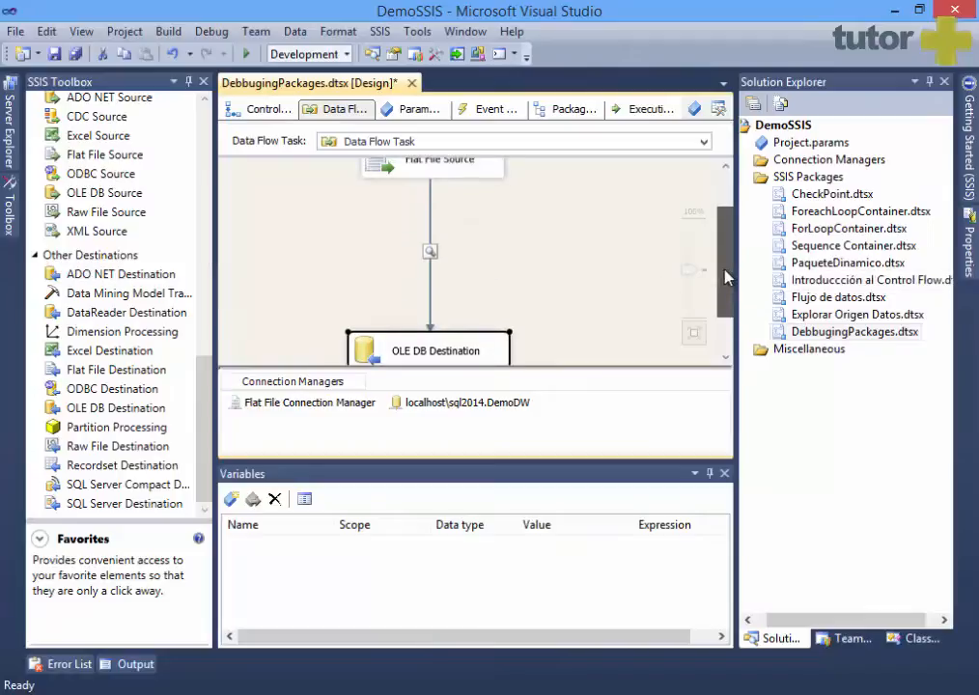
pyautogui.click(430, 289)
pyautogui.press('Delete')
# Step: Add a Data Conversion transformation, connect the Flat File Source's output to it, and open it for editing
pyautogui.moveTo(203, 399); pyautogui.dragTo(204, 174)
pyautogui.scroll(1, 140, 174)
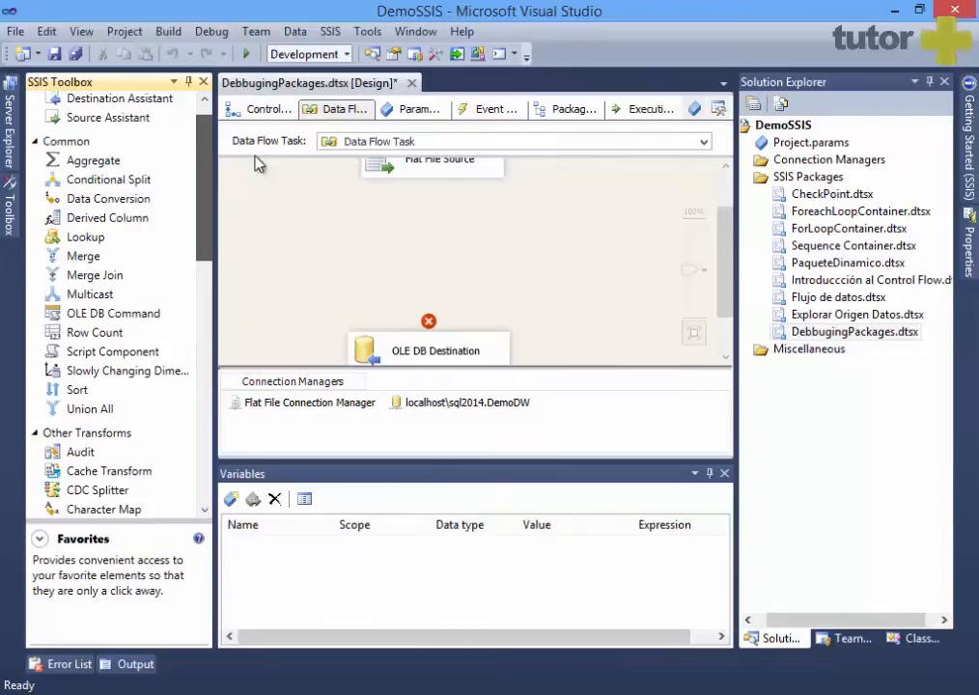
pyautogui.moveTo(109, 199); pyautogui.dragTo(350, 219)
pyautogui.click(454, 181)
pyautogui.moveTo(428, 210); pyautogui.dragTo(398, 263)
pyautogui.doubleClick(398, 263)
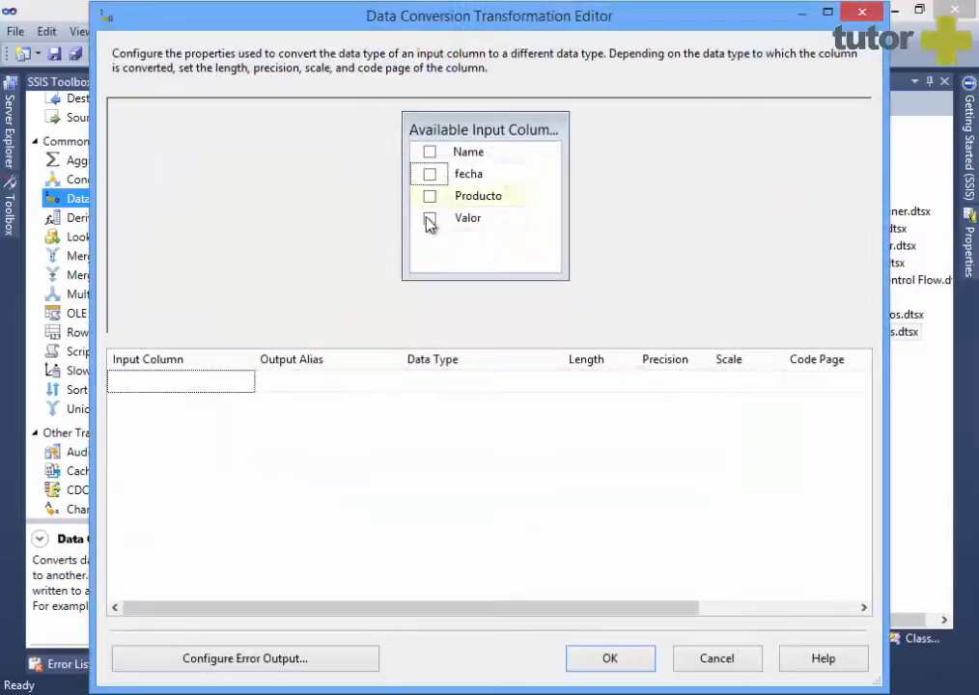
# Step: Include the fecha column in the conversion and set its data type to database date [DT_DBDATE]
pyautogui.click(430, 175)
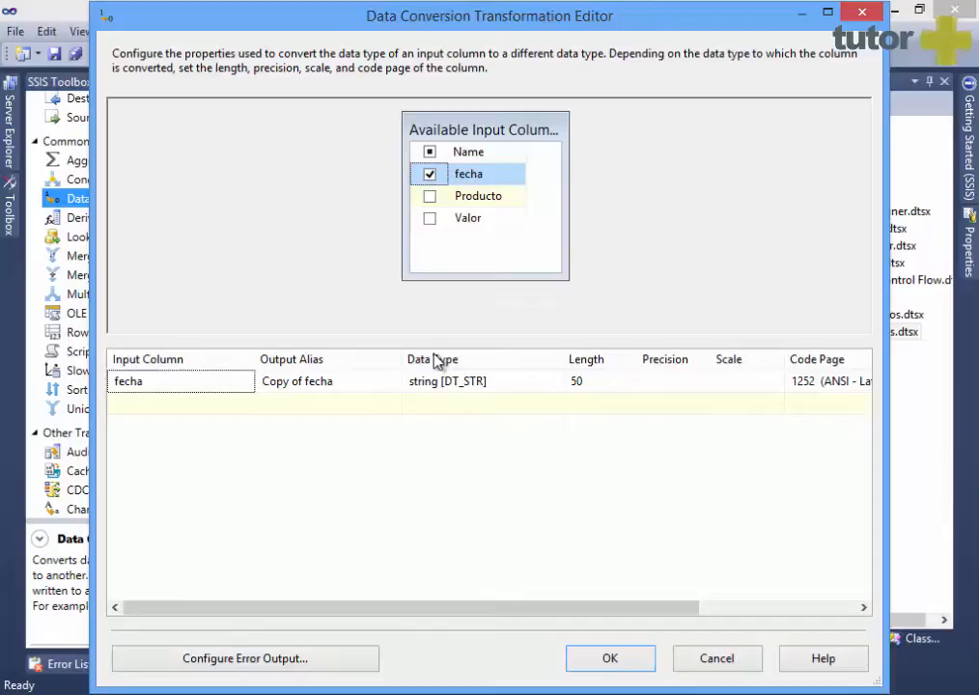
pyautogui.click(446, 382)
pyautogui.click(556, 384)
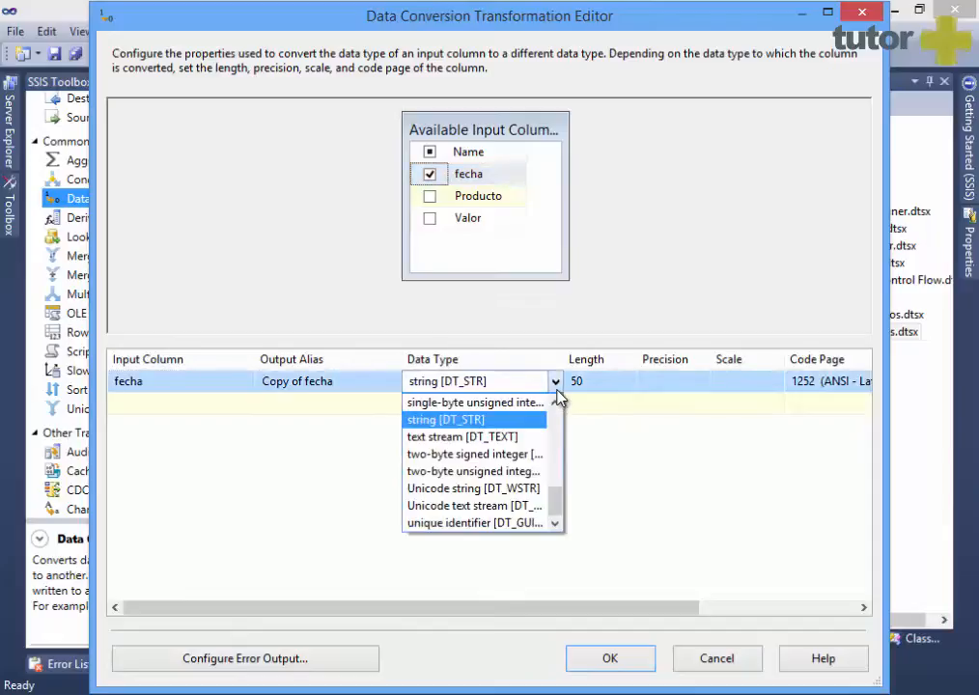
pyautogui.moveTo(553, 517); pyautogui.dragTo(562, 442)
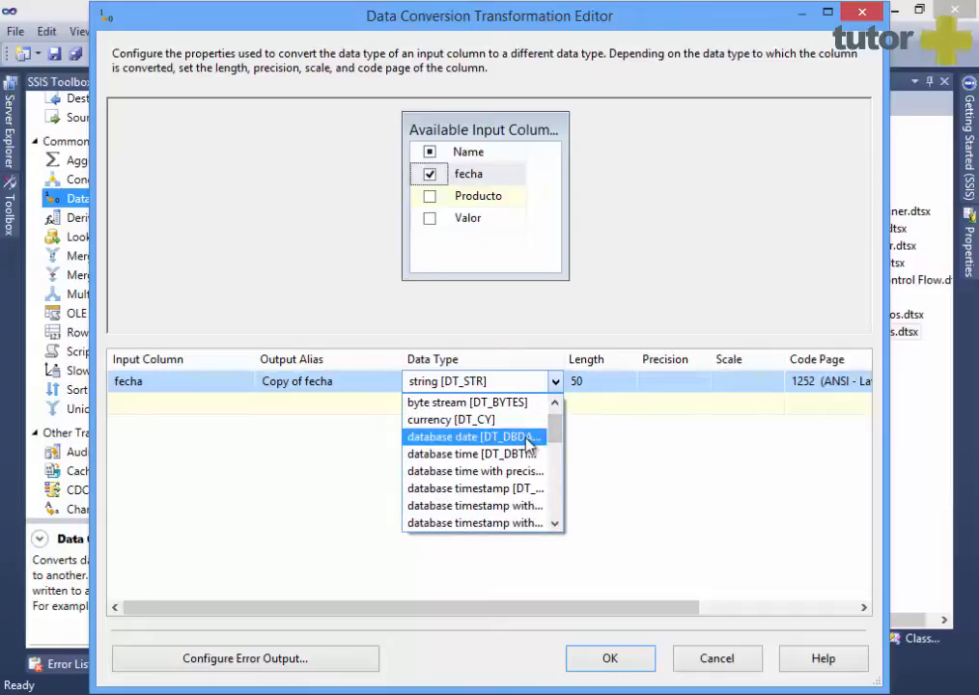
pyautogui.click(528, 439)
pyautogui.click(527, 439)
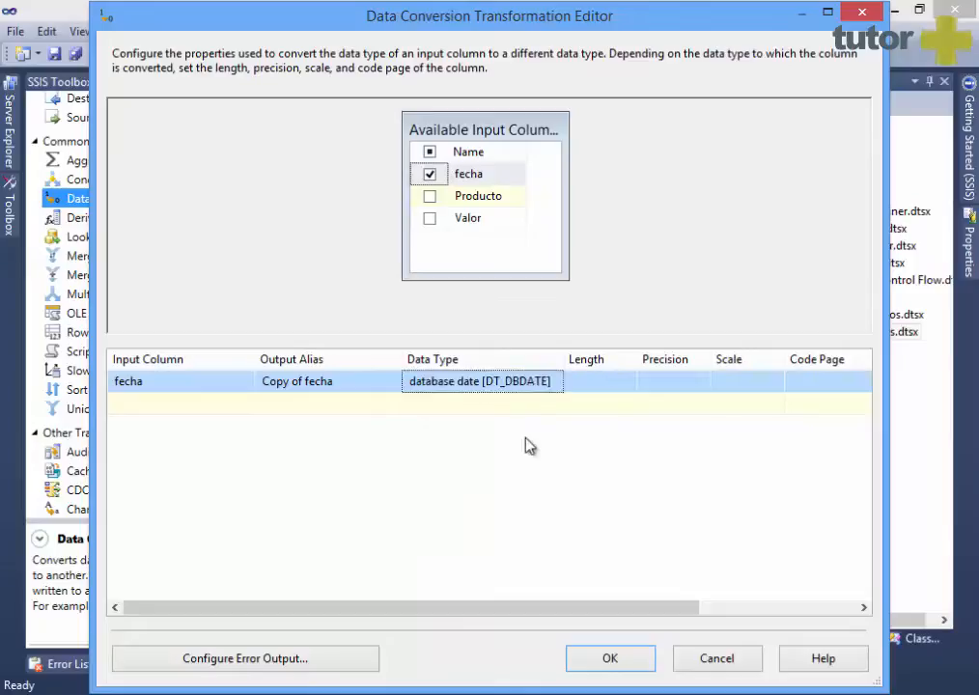
# Step: Set the output alias of the fecha column to FechaFinal
pyautogui.click(343, 382)
pyautogui.hotkey('ctrl', 'a')
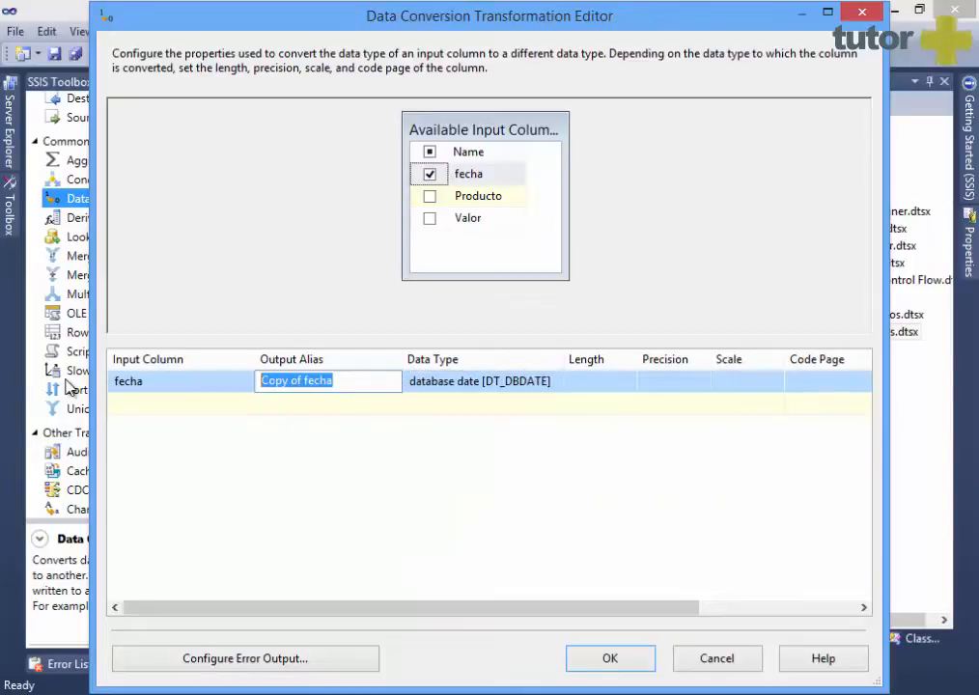
pyautogui.write('FechaFi')
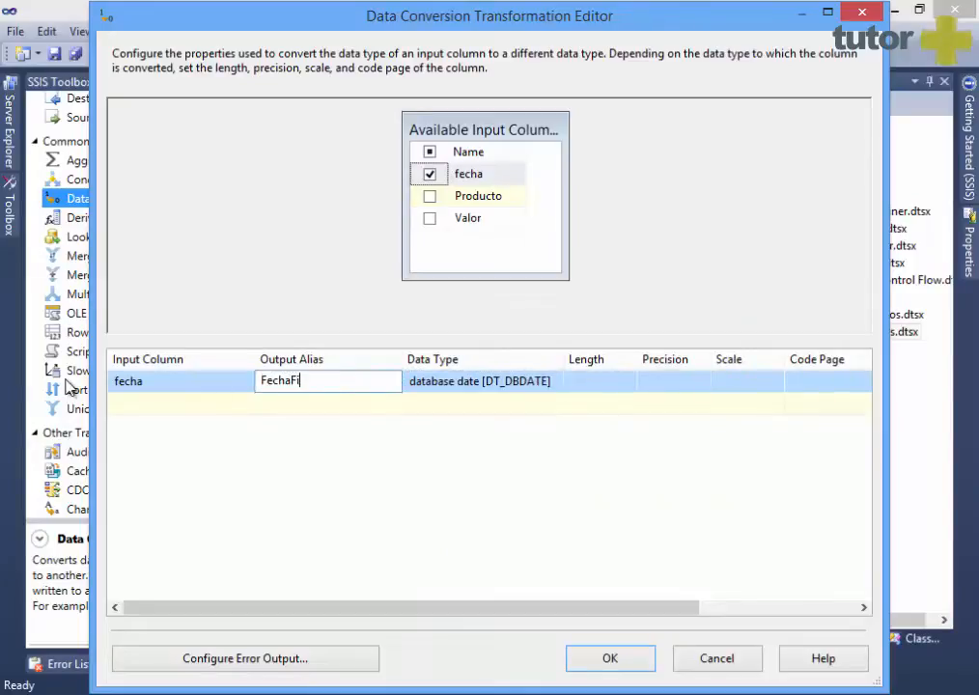
pyautogui.write('nal')
pyautogui.press('Return')
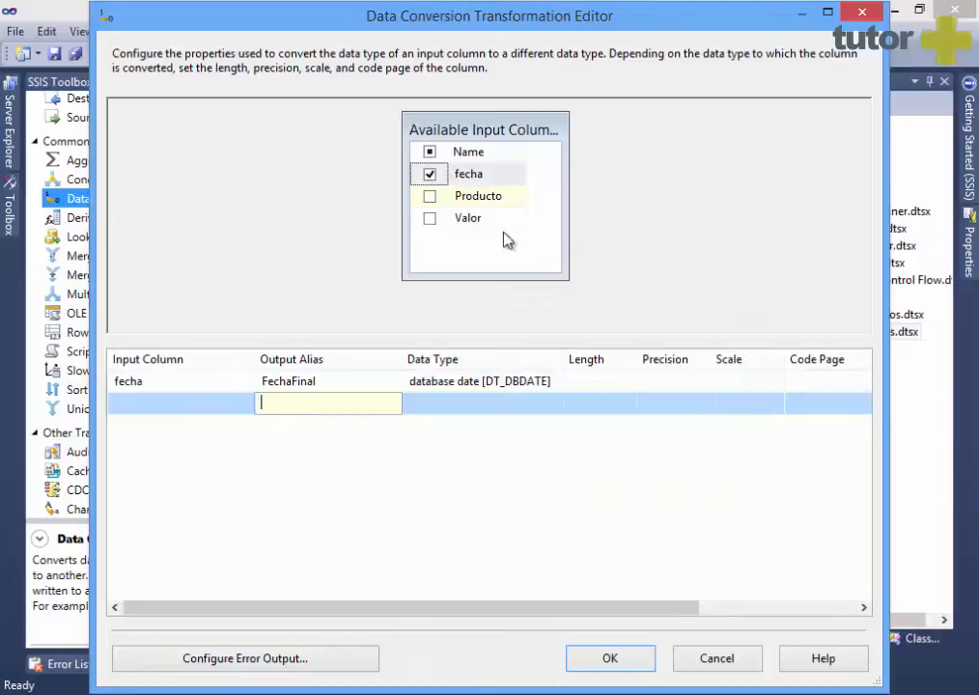
# Step: Include the Valor column in the conversion with output alias ValorFinal and data type four-byte signed integer, and accept the conversion settings
pyautogui.click(435, 219)
pyautogui.click(314, 404)
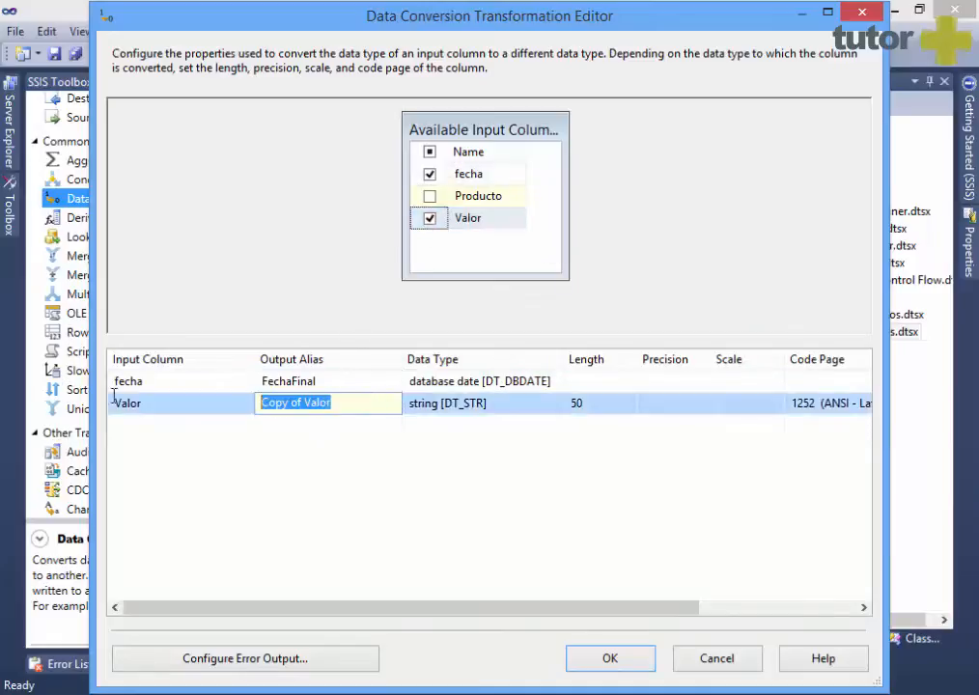
pyautogui.write('ValorFi')
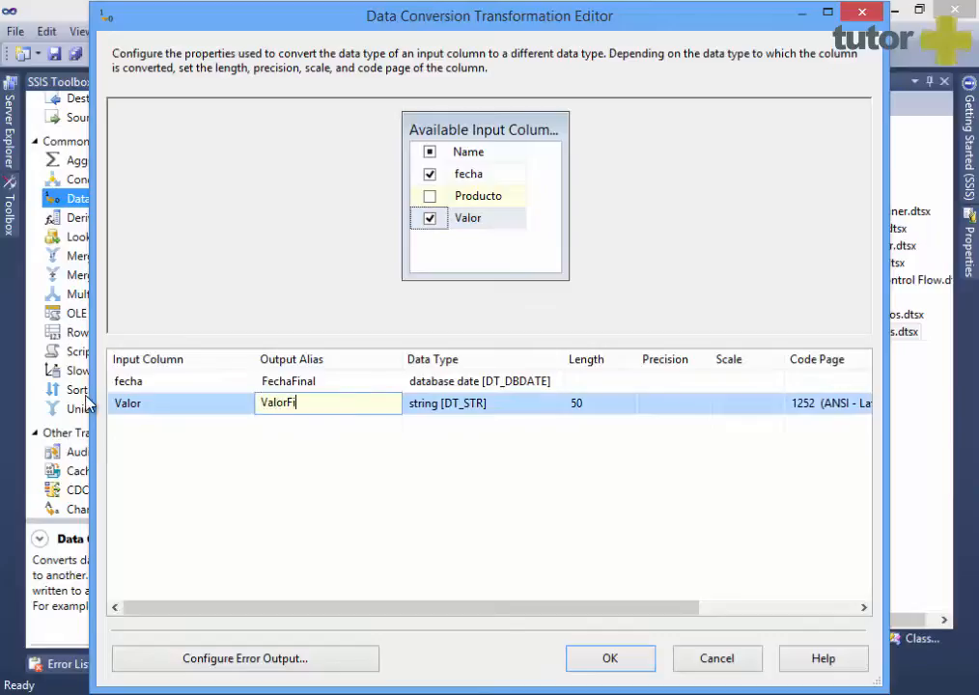
pyautogui.write('nal')
pyautogui.click(493, 404)
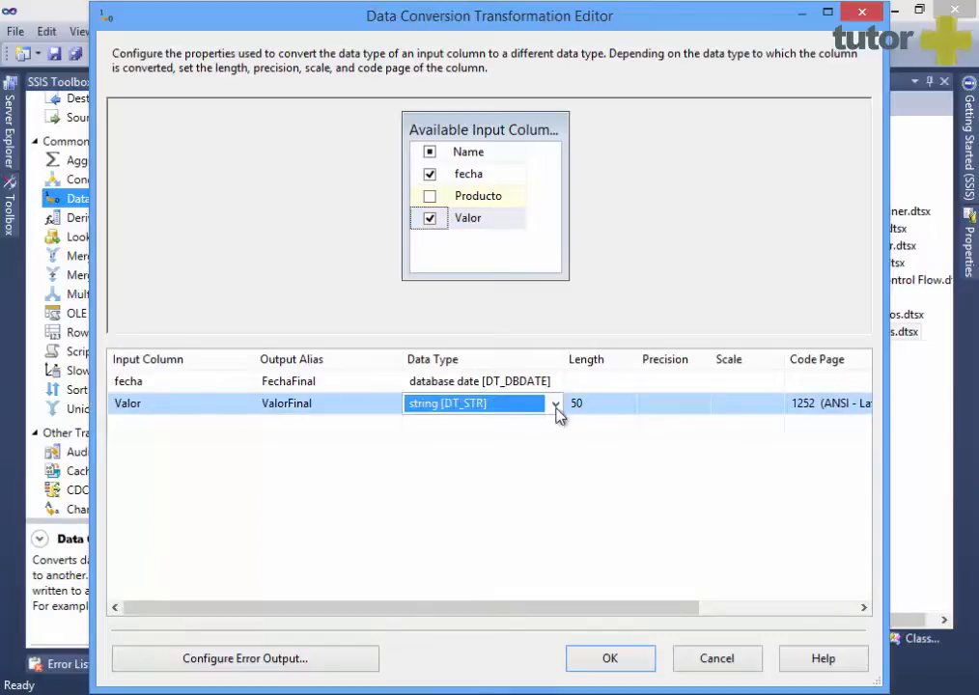
pyautogui.click(557, 406)
pyautogui.moveTo(559, 519); pyautogui.dragTo(563, 483)
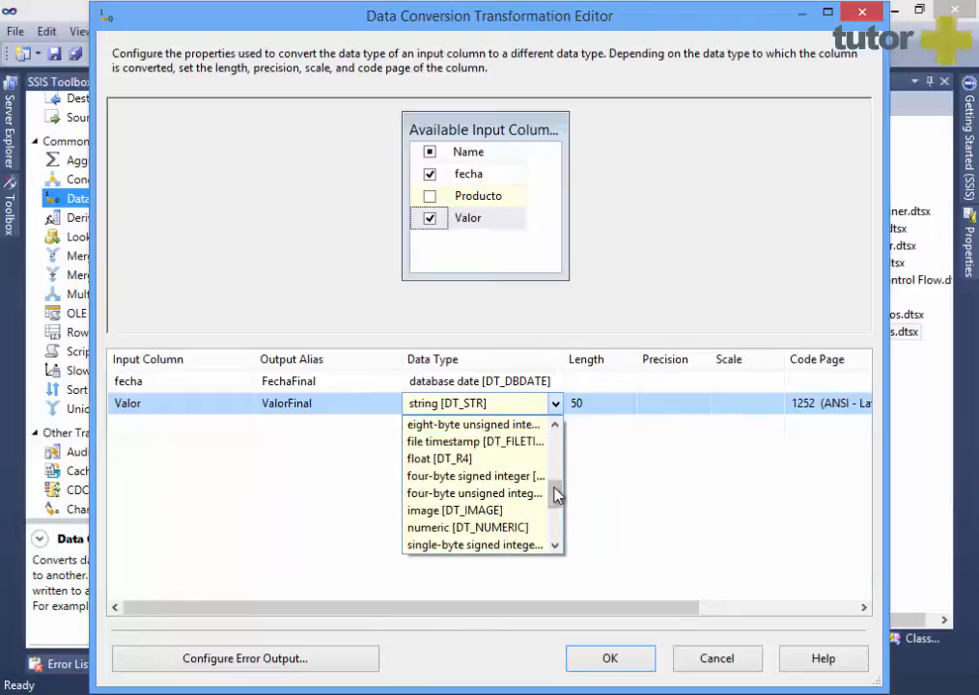
pyautogui.click(537, 483)
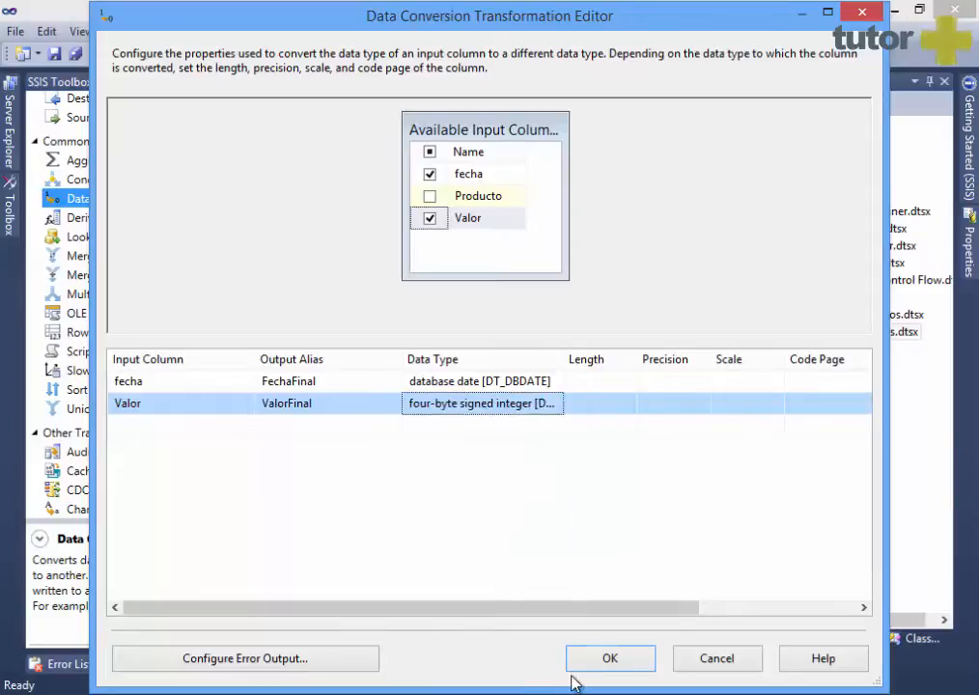
pyautogui.click(604, 660)
# Step: In the OLE DB Destination, map FechaFinal to the fecha column and ValorFinal to the Valor column
pyautogui.scroll(-2, 412, 316)
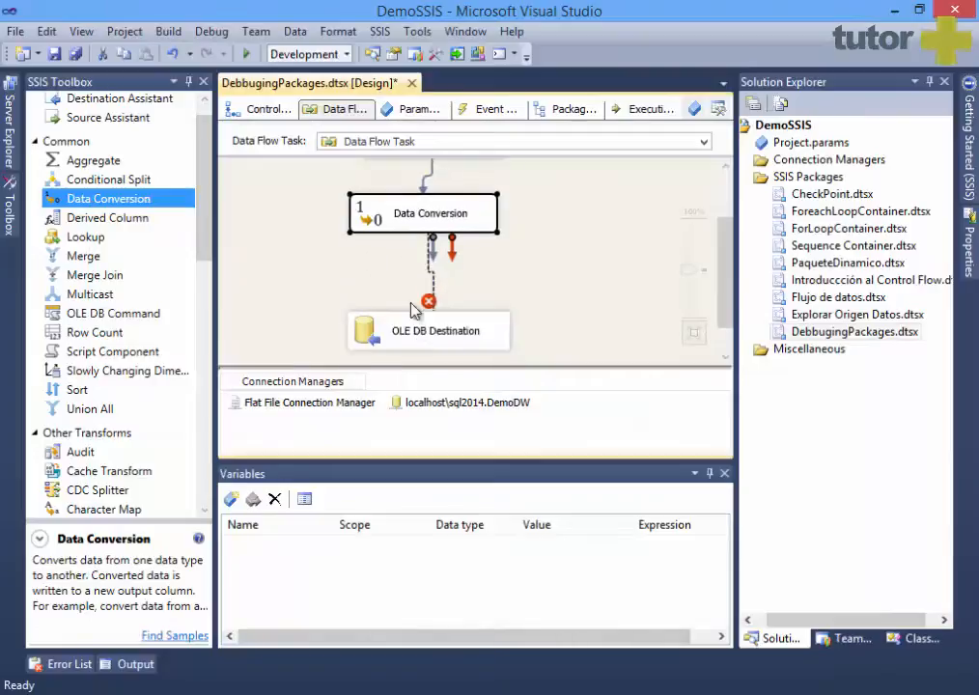
pyautogui.doubleClick(415, 328)
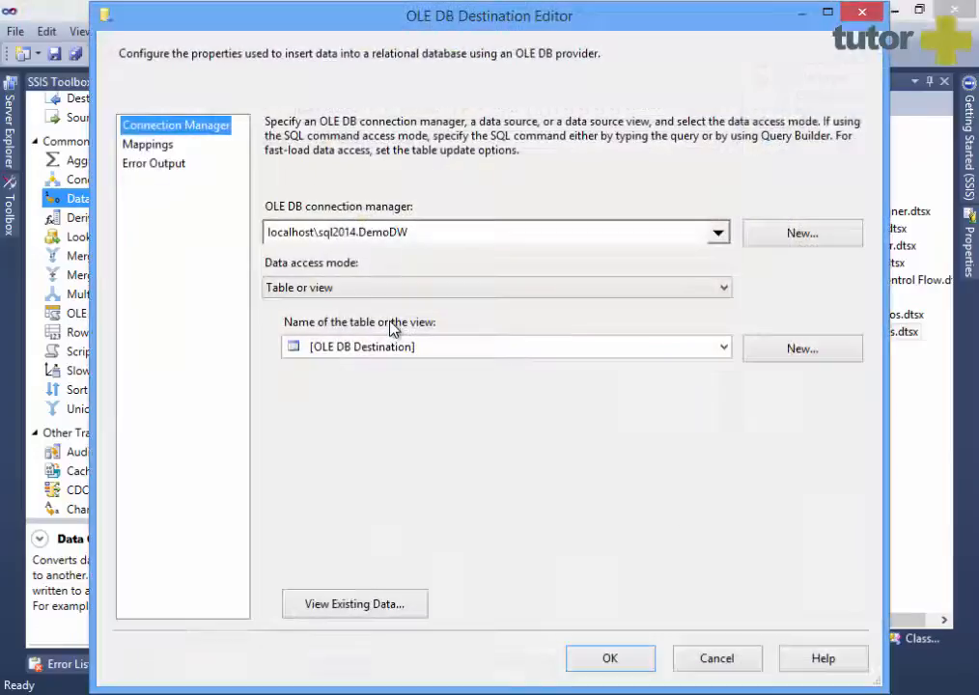
pyautogui.click(166, 145)
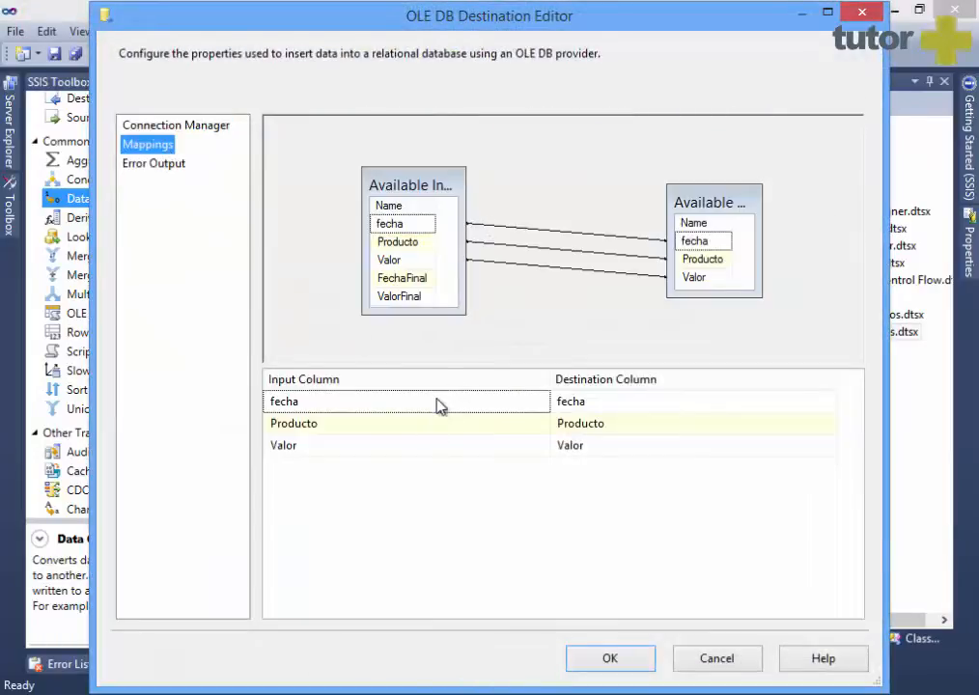
pyautogui.click(440, 405)
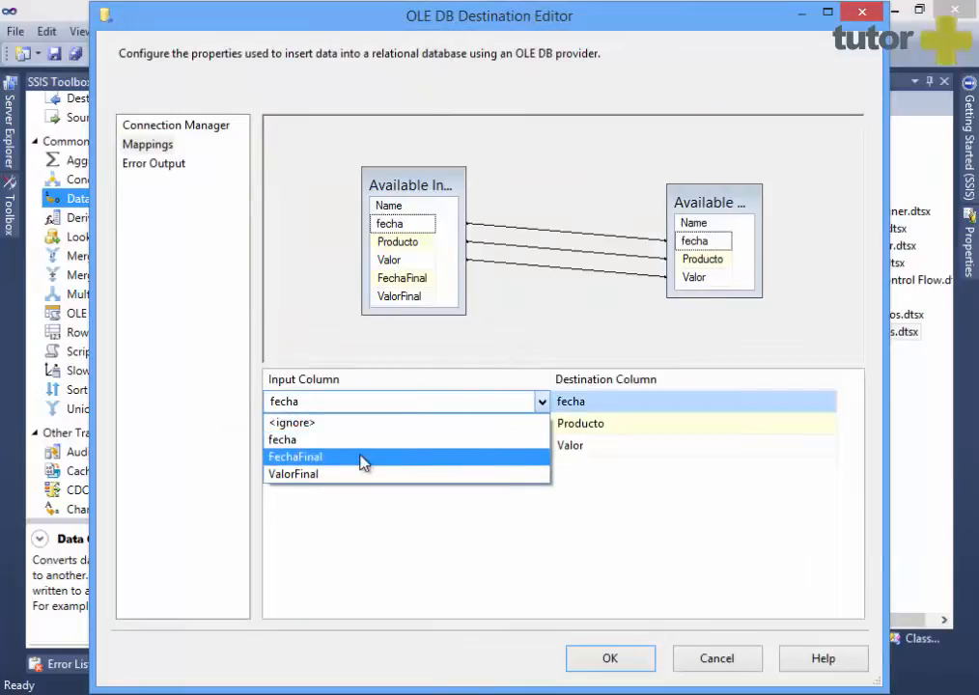
pyautogui.click(364, 457)
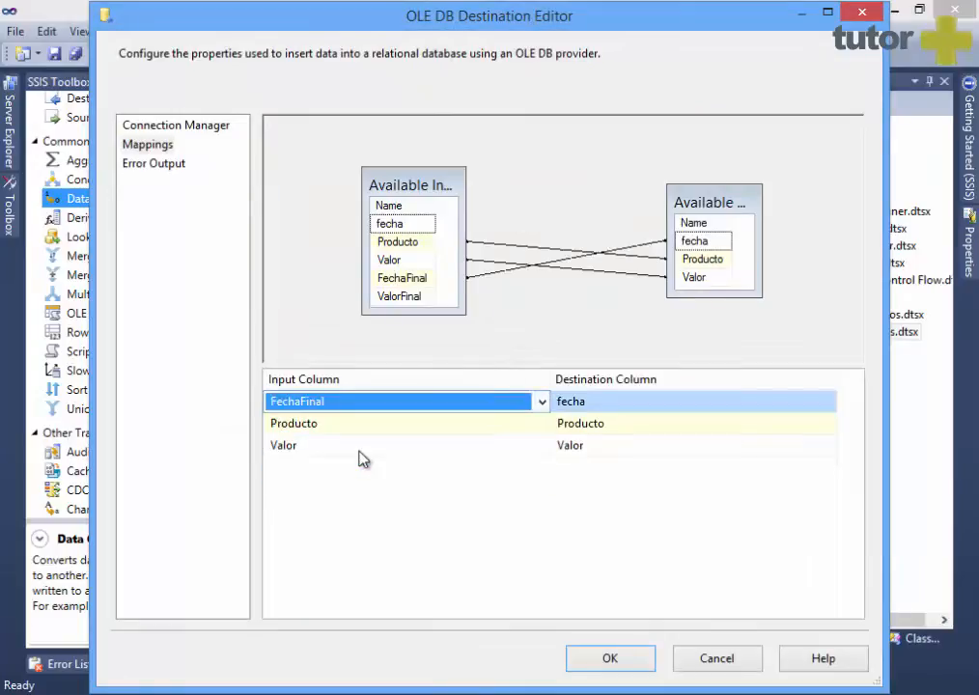
pyautogui.click(364, 461)
pyautogui.click(332, 520)
pyautogui.click(613, 659)
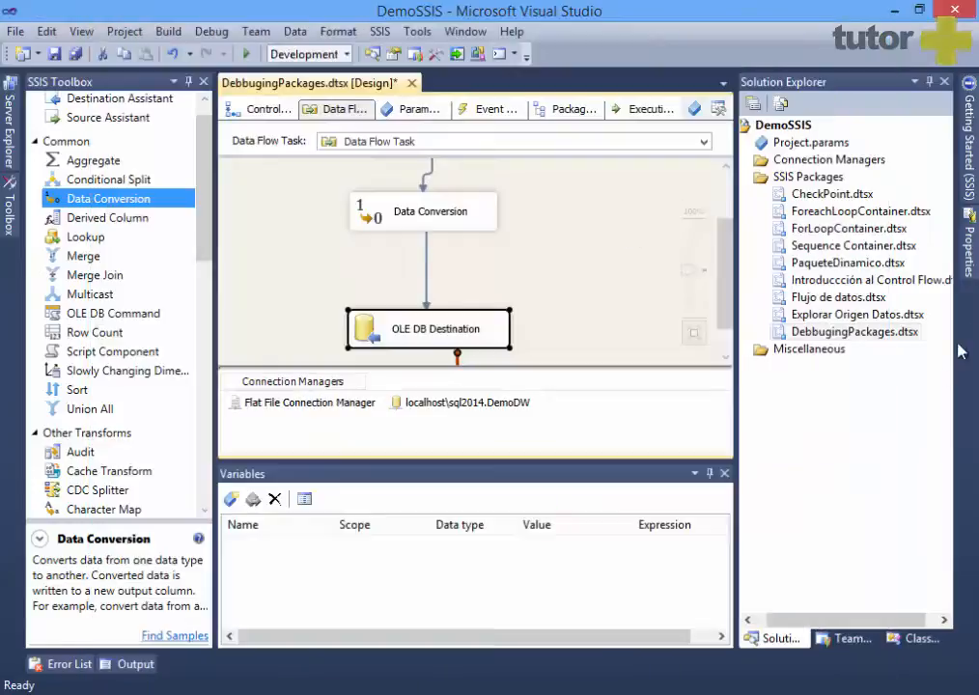
# Step: Execute DebbugingPackages.dtsx, examine its execution progress messages, and stop debugging
pyautogui.rightClick(858, 332)
pyautogui.click(699, 371)
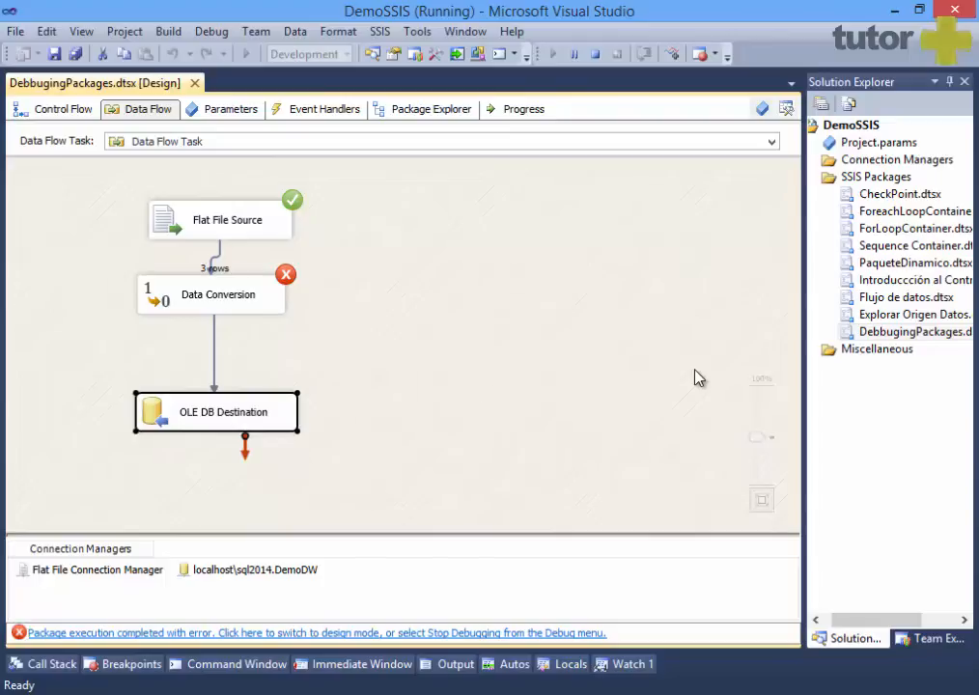
pyautogui.click(545, 109)
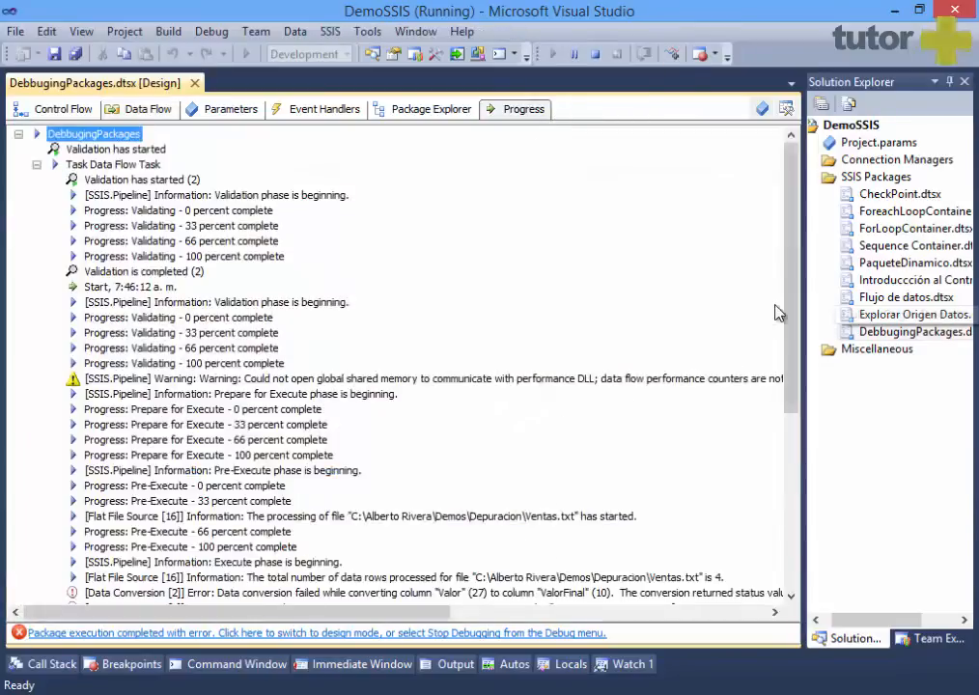
pyautogui.moveTo(798, 284); pyautogui.dragTo(792, 396)
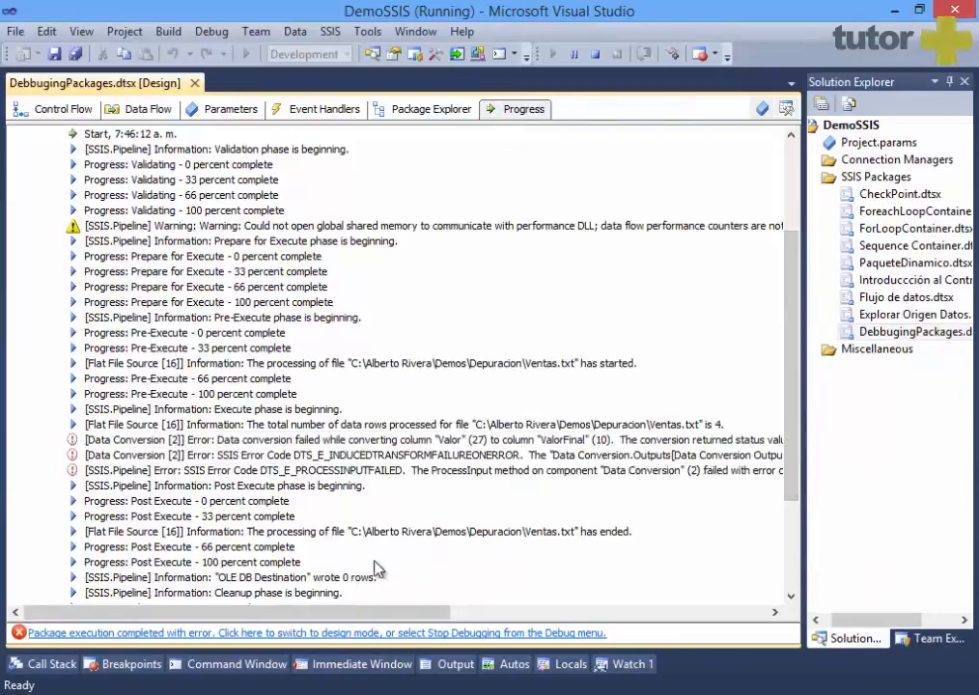
pyautogui.click(77, 109)
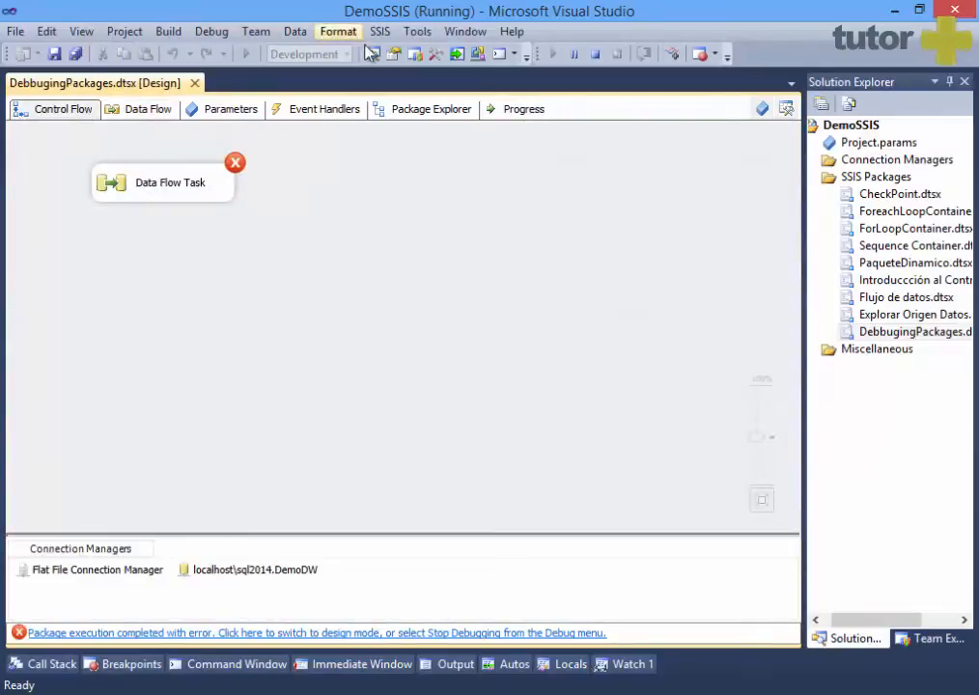
pyautogui.click(589, 54)
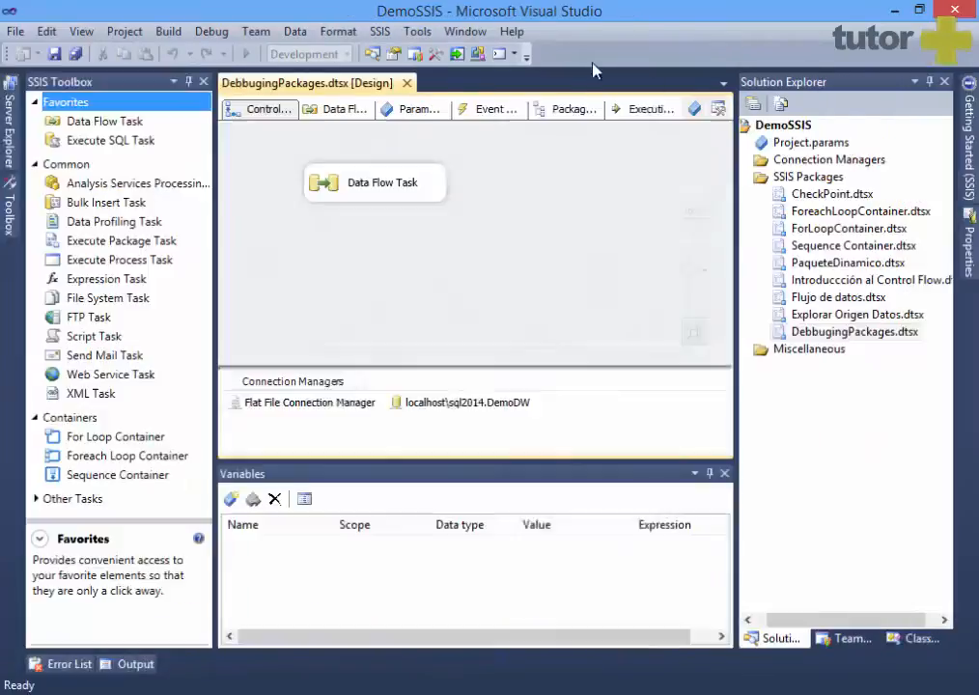
# Step: Reopen the Data Flow Task and delete the path between Data Conversion and the OLE DB Destination
pyautogui.doubleClick(443, 196)
pyautogui.moveTo(730, 205)
pyautogui.mouseDown()
pyautogui.moveTo(726, 341)
pyautogui.moveTo(748, 205)
pyautogui.mouseUp()
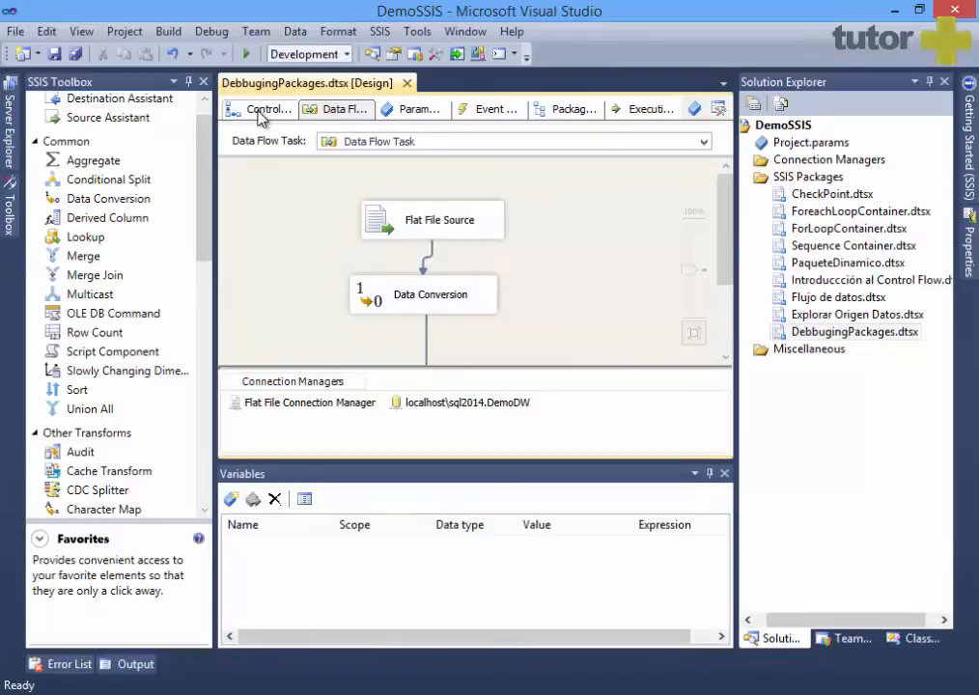
pyautogui.moveTo(725, 194); pyautogui.dragTo(725, 248)
pyautogui.moveTo(481, 312); pyautogui.dragTo(483, 331)
pyautogui.click(427, 255)
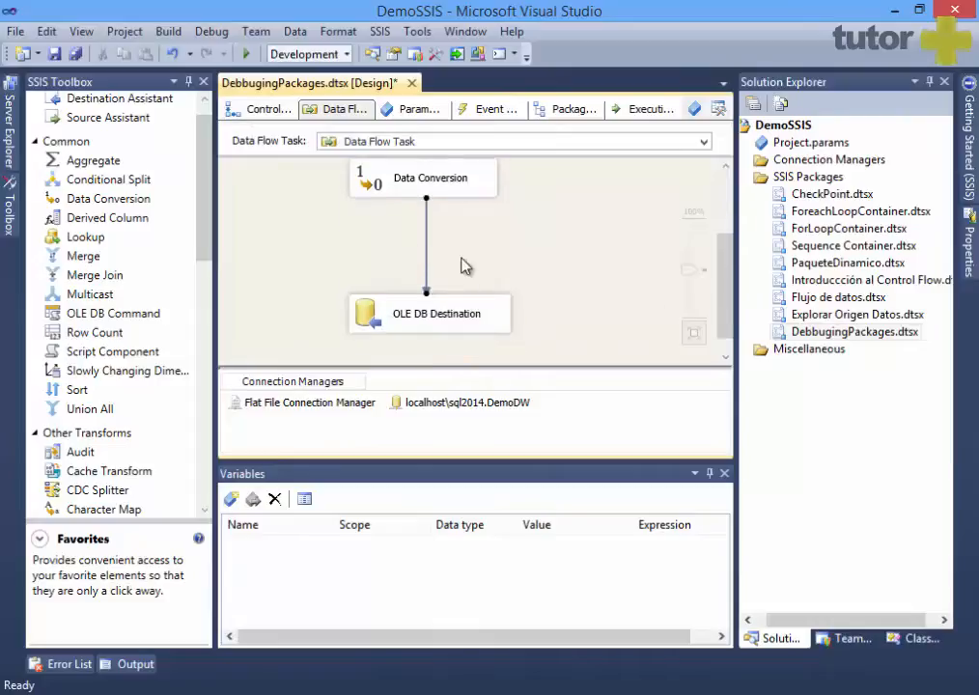
pyautogui.press('Delete')
pyautogui.click(386, 324)
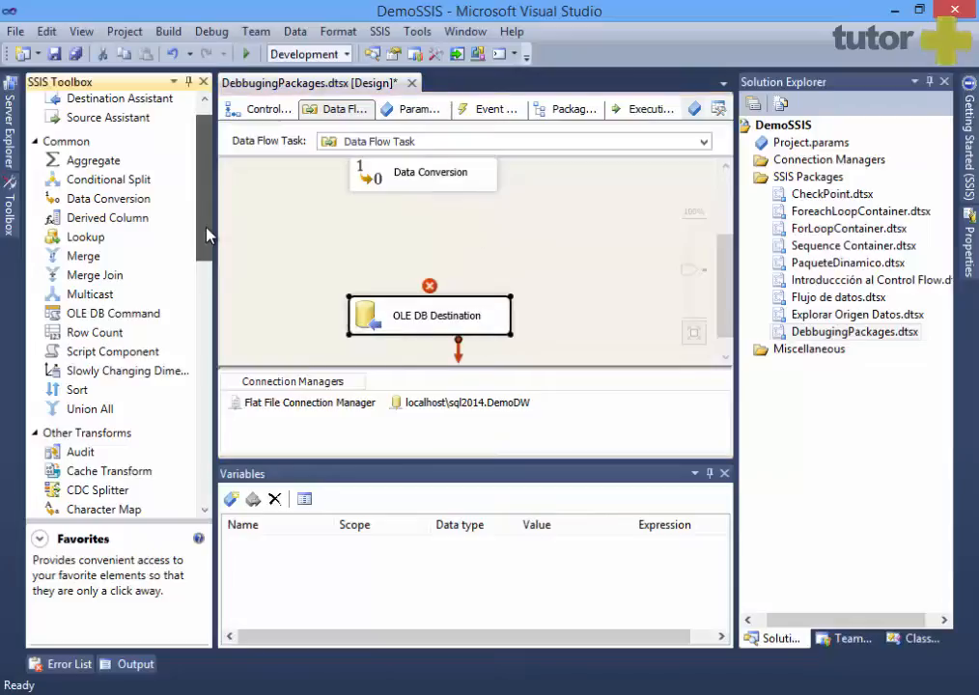
# Step: Add a Row Count transformation and connect it between Data Conversion and the OLE DB Destination
pyautogui.moveTo(120, 331); pyautogui.dragTo(372, 230)
pyautogui.click(414, 185)
pyautogui.moveTo(432, 211); pyautogui.dragTo(423, 321)
pyautogui.click(411, 263)
# Step: Check the column mappings of the OLE DB Destination
pyautogui.doubleClick(425, 322)
pyautogui.click(149, 145)
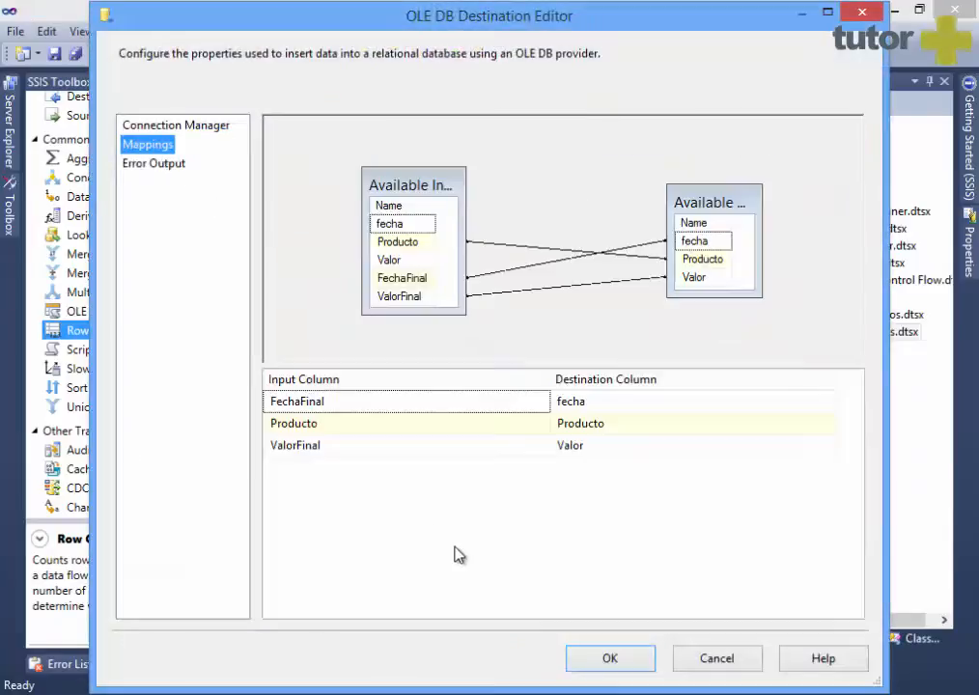
pyautogui.click(611, 659)
pyautogui.doubleClick(437, 269)
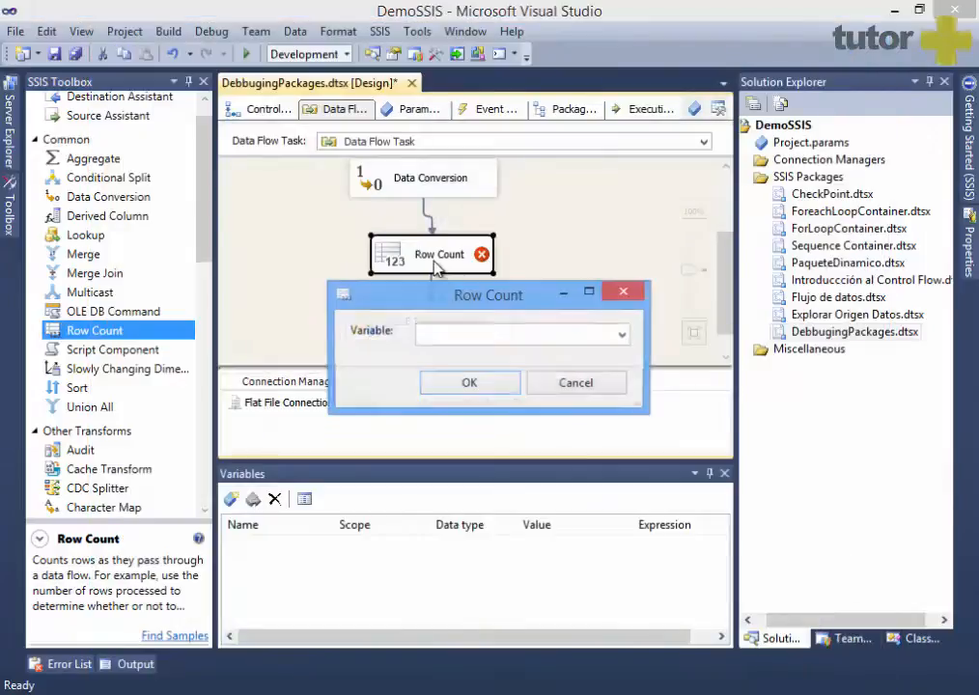
pyautogui.click(622, 336)
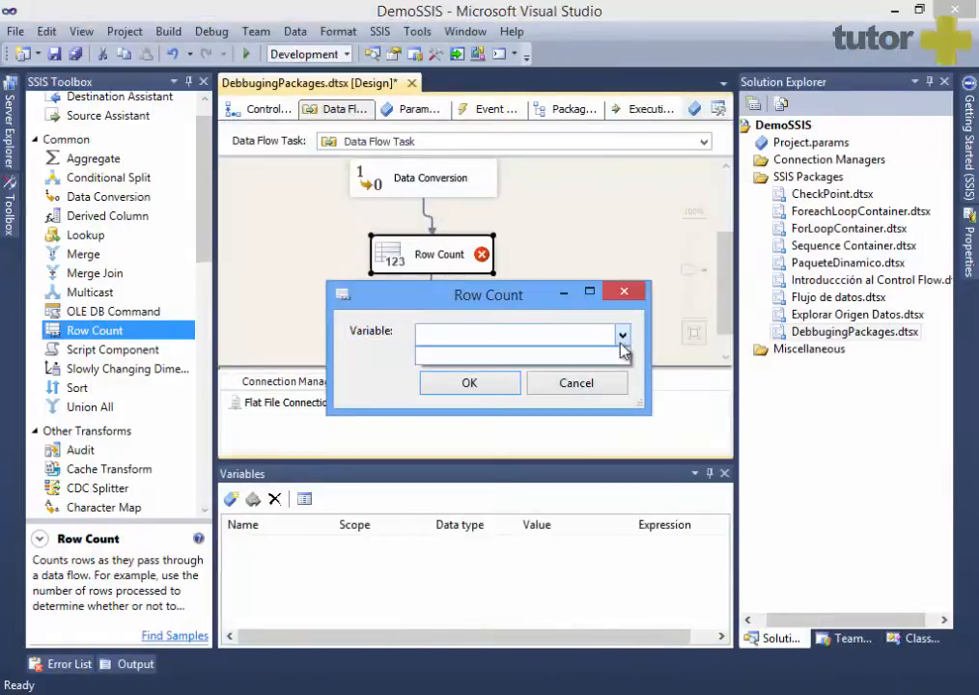
pyautogui.click(575, 392)
pyautogui.click(575, 391)
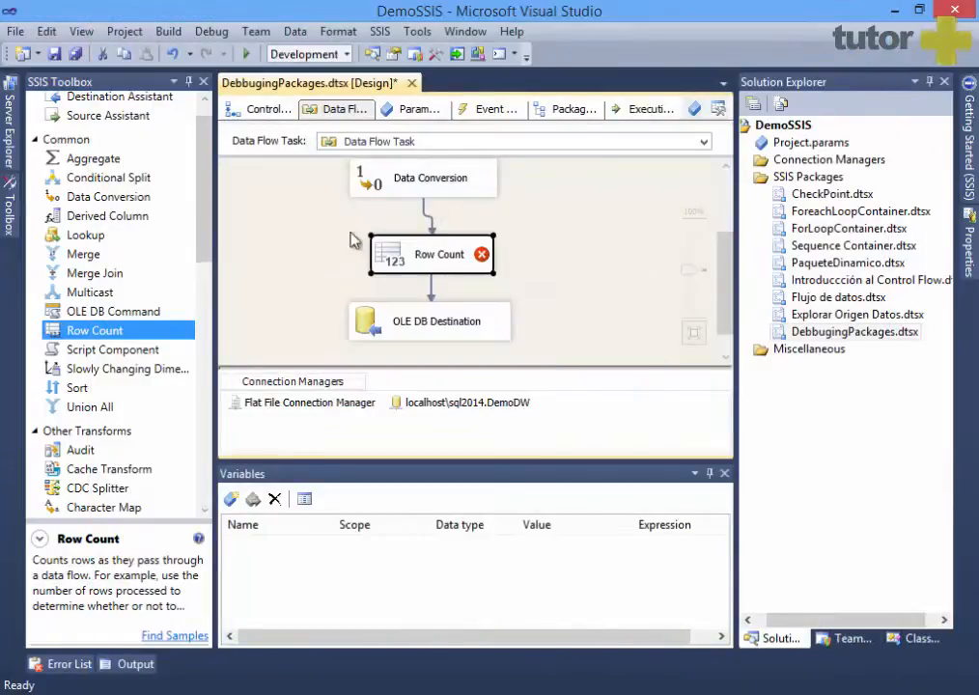
# Step: Create a package variable named Conteo and assign User::Conteo as the Row Count transformation's variable
pyautogui.click(231, 499)
pyautogui.write('Conteo')
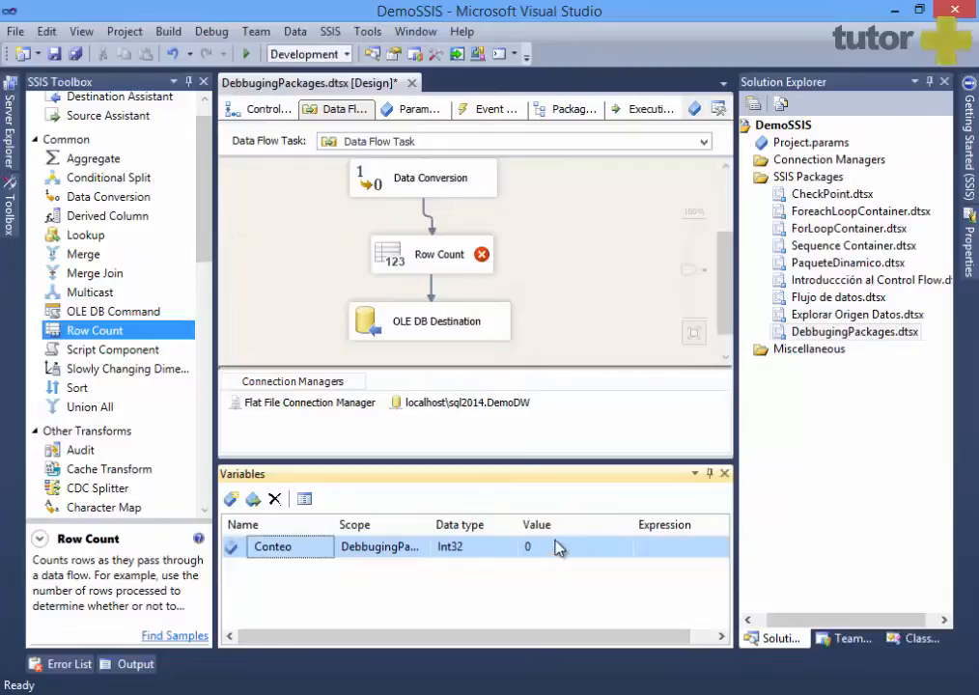
pyautogui.click(592, 261)
pyautogui.doubleClick(446, 254)
pyautogui.click(621, 338)
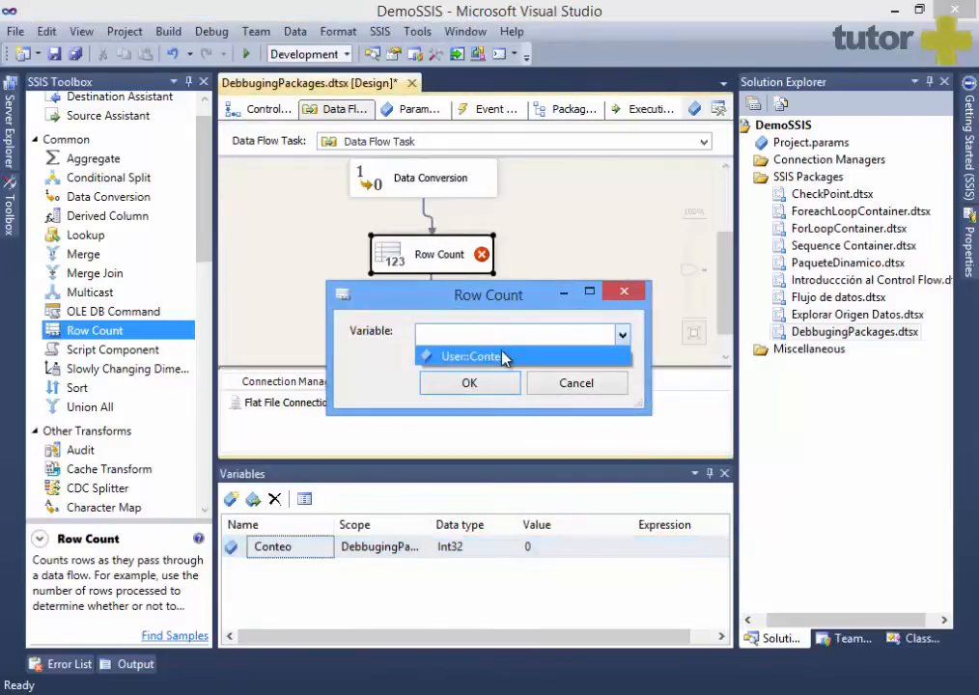
pyautogui.click(503, 357)
pyautogui.click(464, 386)
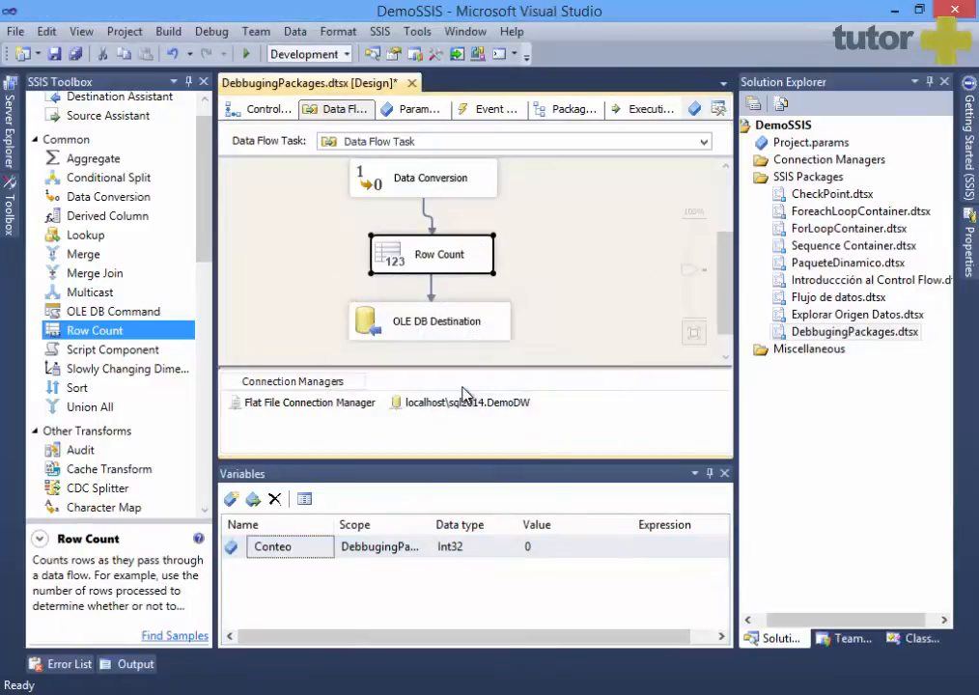
pyautogui.moveTo(430, 525); pyautogui.dragTo(540, 524)
# Step: Add a Script Task to the control flow and connect the Data Flow Task to it
pyautogui.click(242, 108)
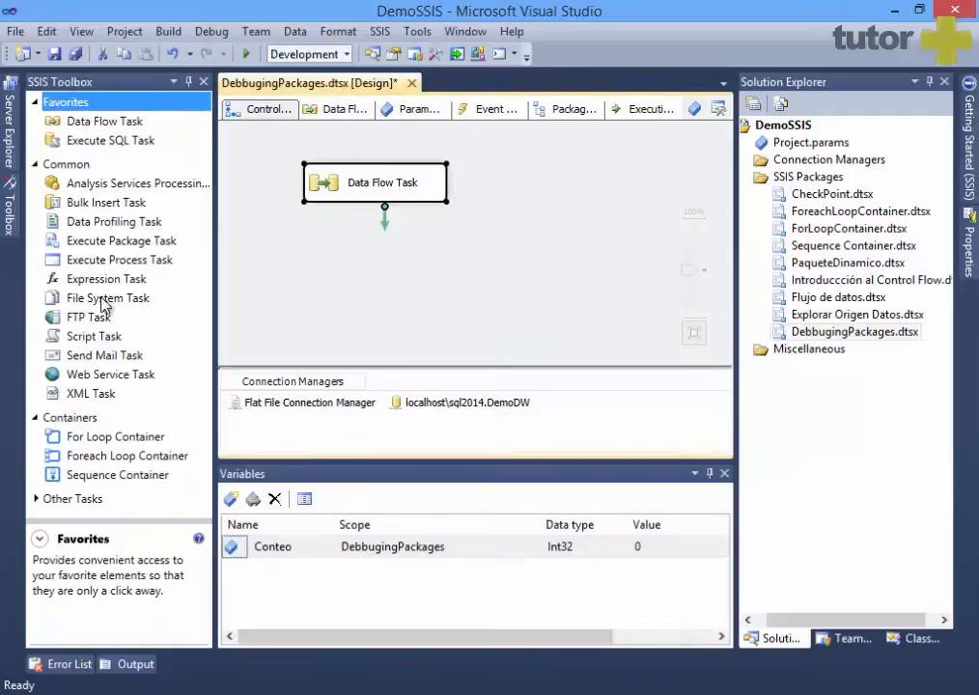
pyautogui.moveTo(87, 336); pyautogui.dragTo(323, 275)
pyautogui.moveTo(384, 214); pyautogui.dragTo(333, 278)
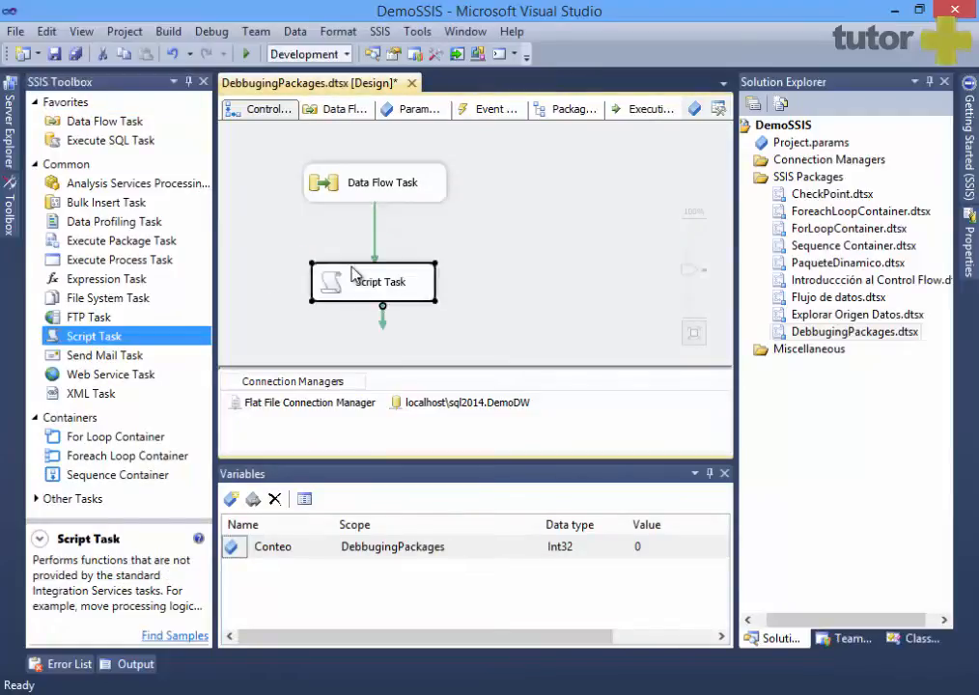
# Step: Open the Script Task for editing and include User::Conteo in its ReadOnlyVariables
pyautogui.doubleClick(348, 277)
pyautogui.click(763, 224)
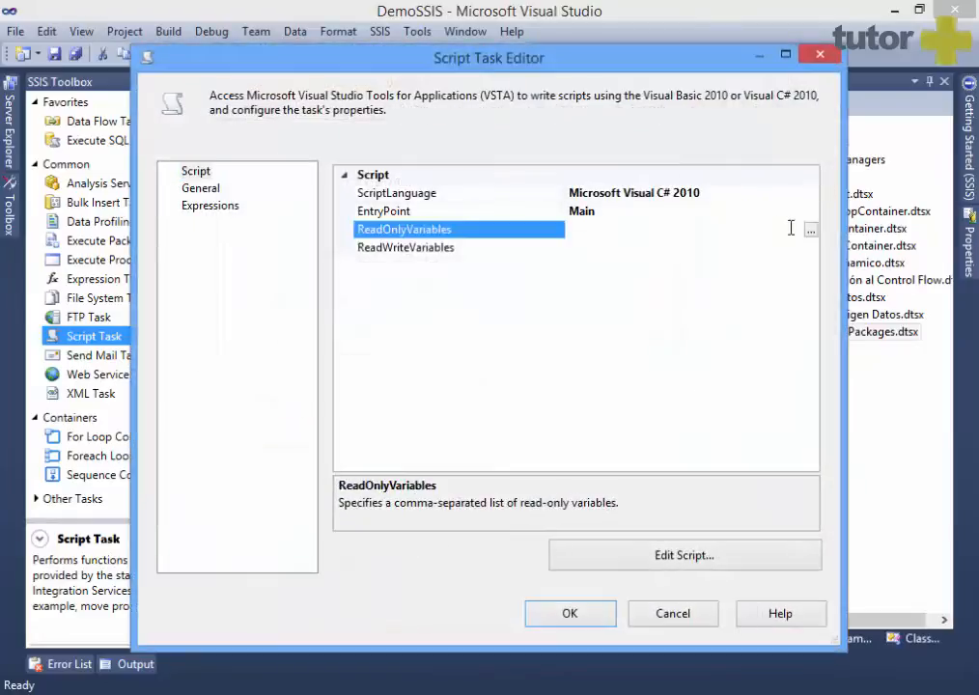
pyautogui.click(811, 230)
pyautogui.moveTo(556, 227); pyautogui.dragTo(558, 259)
pyautogui.click(105, 248)
pyautogui.click(434, 446)
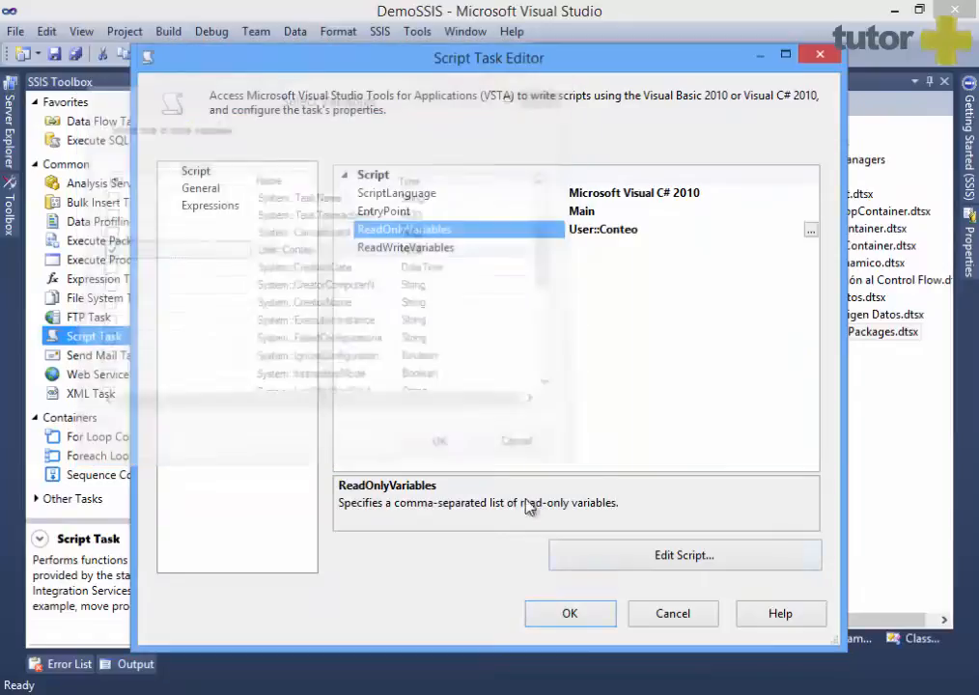
# Step: Open the Script Task's code and copy the sample statement that reads the System::StartTime variable
pyautogui.click(674, 563)
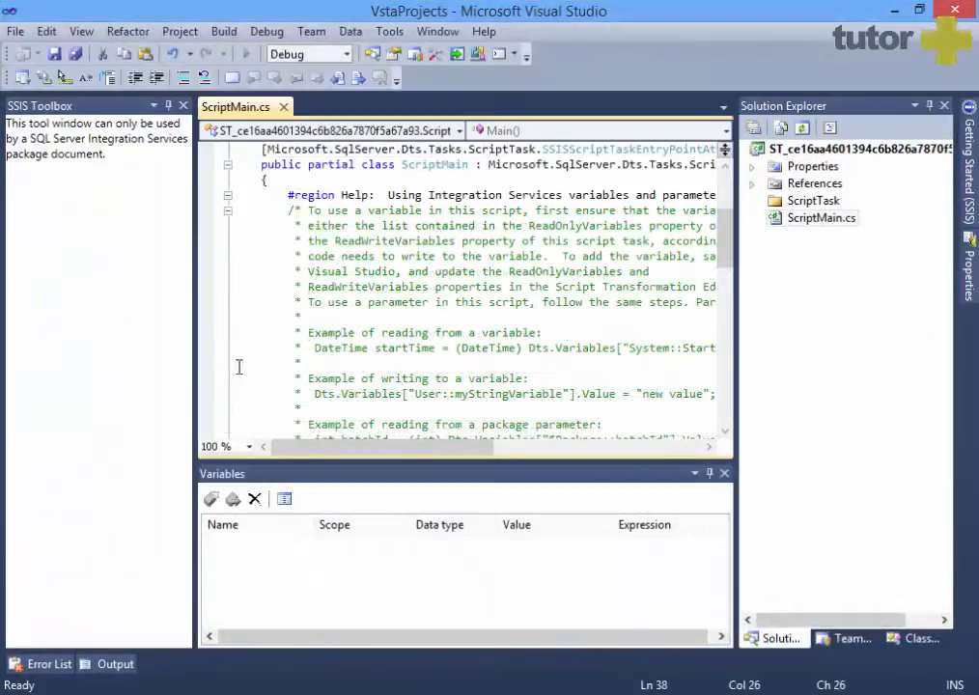
pyautogui.click(315, 347)
pyautogui.hotkey('shift', 'Down')
pyautogui.hotkey('shift', 'Home')
pyautogui.hotkey('shift', 'Home')
pyautogui.hotkey('shift', 'Left')
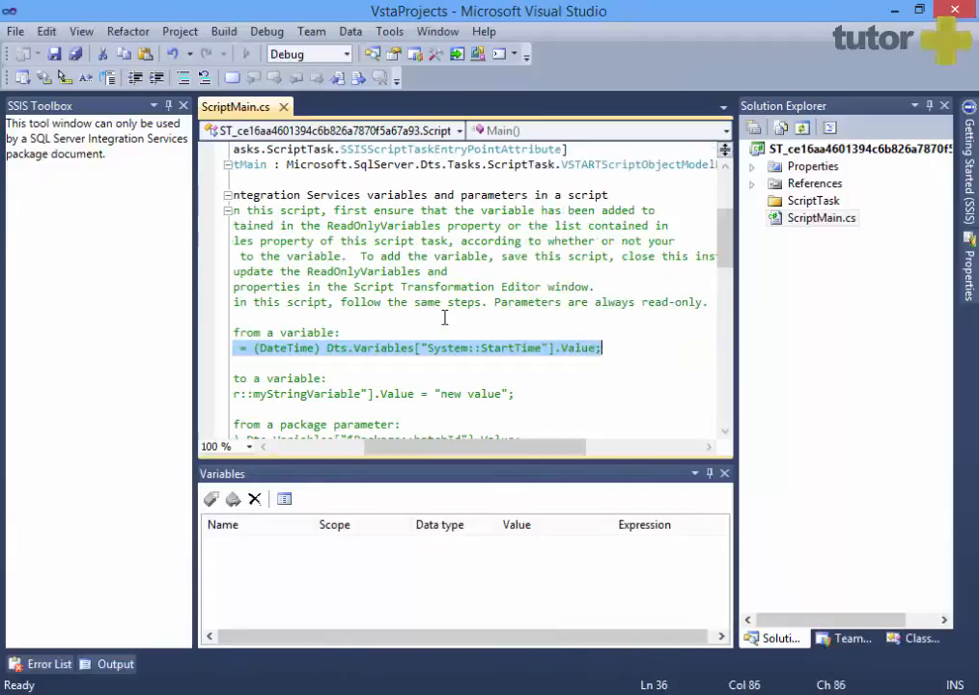
# Step: Insert the copied DateTime startTime statement in Main() below the "TODO: Add your code here" comment
pyautogui.press('Down')
pyautogui.press('Down')
pyautogui.press('Down')
pyautogui.press('Down')
pyautogui.press('Down')
pyautogui.press('Down')
pyautogui.press('Down')
pyautogui.press('Down')
pyautogui.press('Down')
pyautogui.press('Down')
pyautogui.press('Down')
pyautogui.press('Down')
pyautogui.press('Down')
pyautogui.press('Down')
pyautogui.press('Down')
pyautogui.press('Down')
pyautogui.press('Down')
pyautogui.press('Down')
pyautogui.press('Down')
pyautogui.press('Down')
pyautogui.press('Down')
pyautogui.press('Down')
pyautogui.press('Down')
pyautogui.press('Down')
pyautogui.press('Down')
pyautogui.press('Down')
pyautogui.press('Down')
pyautogui.press('Down')
pyautogui.press('Down')
pyautogui.press('Down')
pyautogui.press('Down')
pyautogui.press('Down')
pyautogui.press('Down')
pyautogui.press('Down')
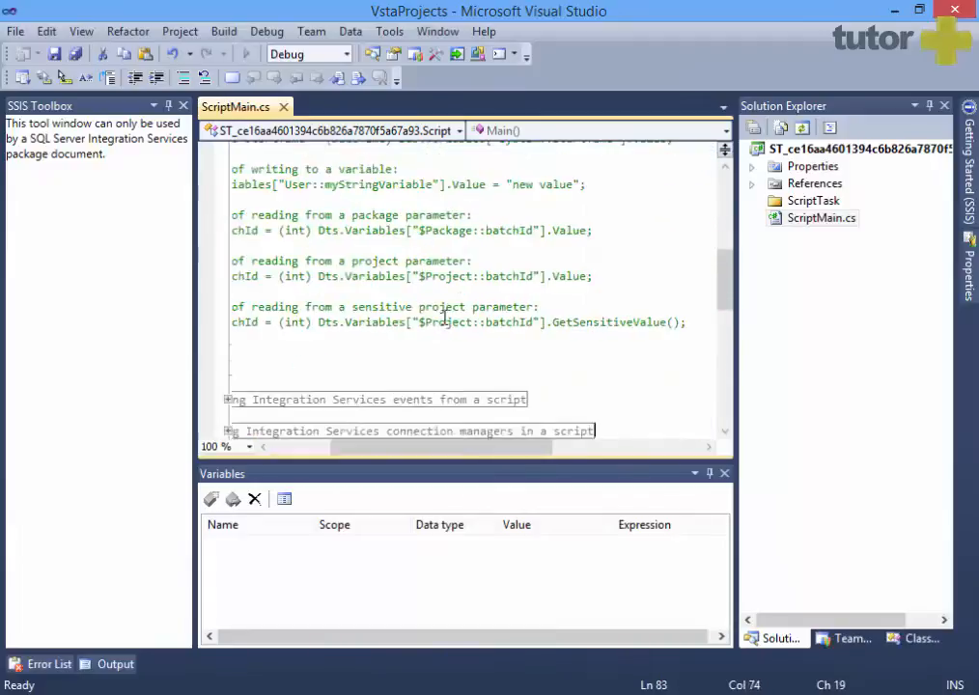
pyautogui.press('Down')
pyautogui.press('Down')
pyautogui.press('Down')
pyautogui.press('Down')
pyautogui.press('Down')
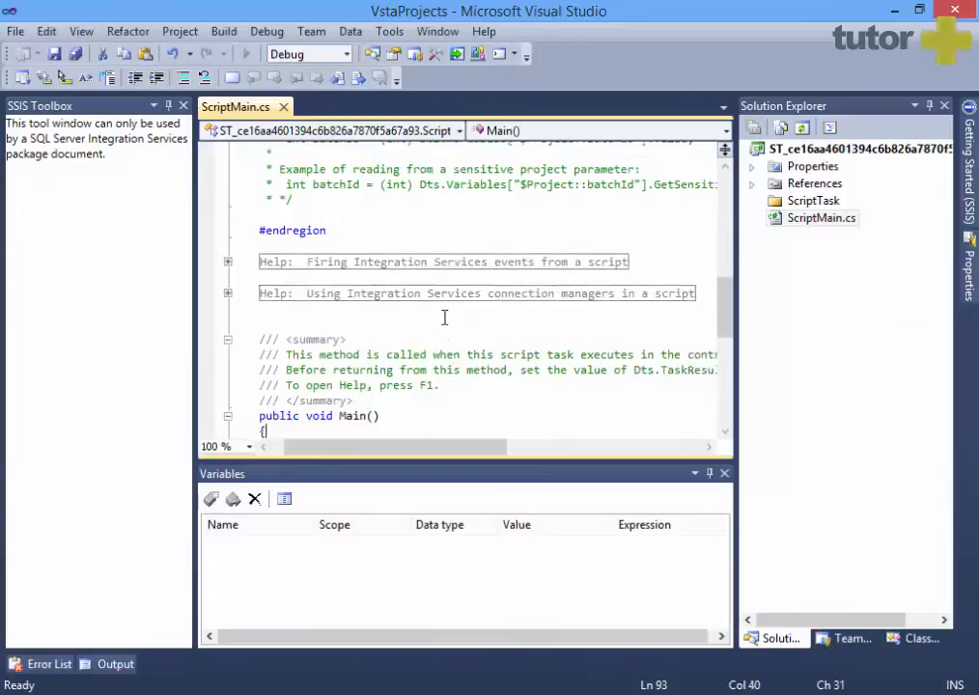
pyautogui.write('DateTime startTime = (DateTime)Dts.Variables["System::StartTime"].Value;')
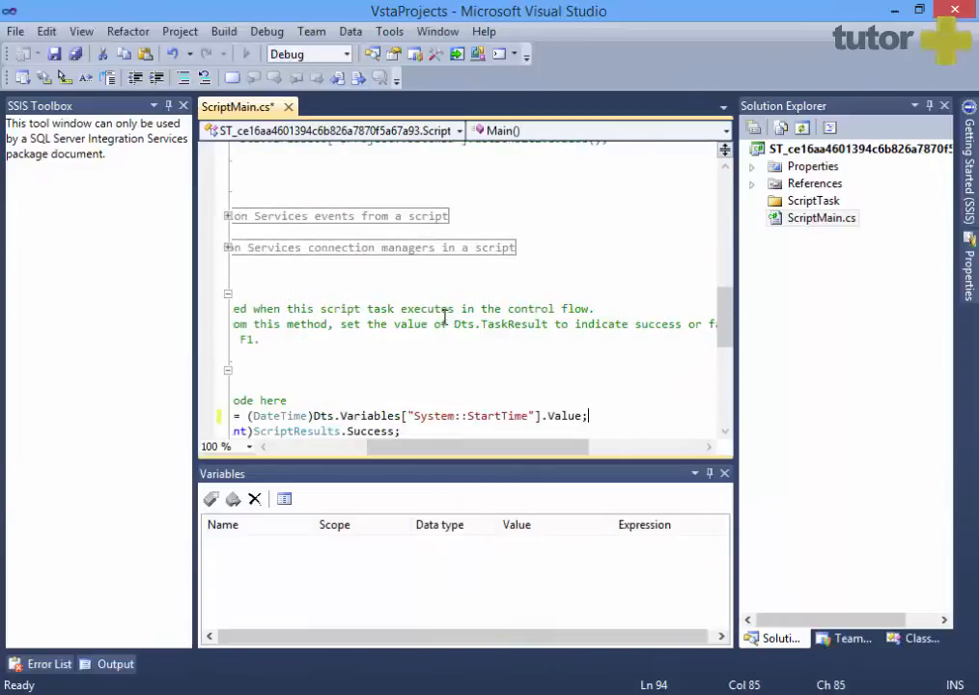
# Step: Change the inserted statement's declaration to int conteo and its cast to int
pyautogui.press('Home')
pyautogui.press('Home')
pyautogui.hotkey('ctrl', 'Left')
pyautogui.hotkey('ctrl', 'shift', 'Right')
pyautogui.write('int')
pyautogui.hotkey('ctrl', 'shift', 'Right')
pyautogui.write('conteo')
pyautogui.press('Right')
pyautogui.press('Right')
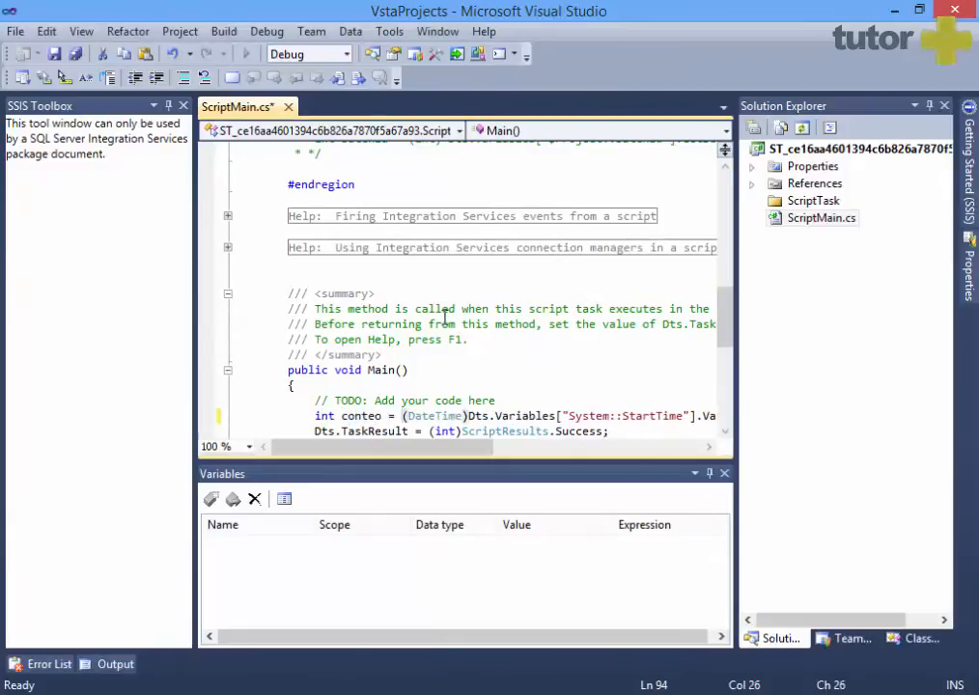
pyautogui.press('Right')
pyautogui.hotkey('ctrl', 'shift', 'Right')
pyautogui.write('int')
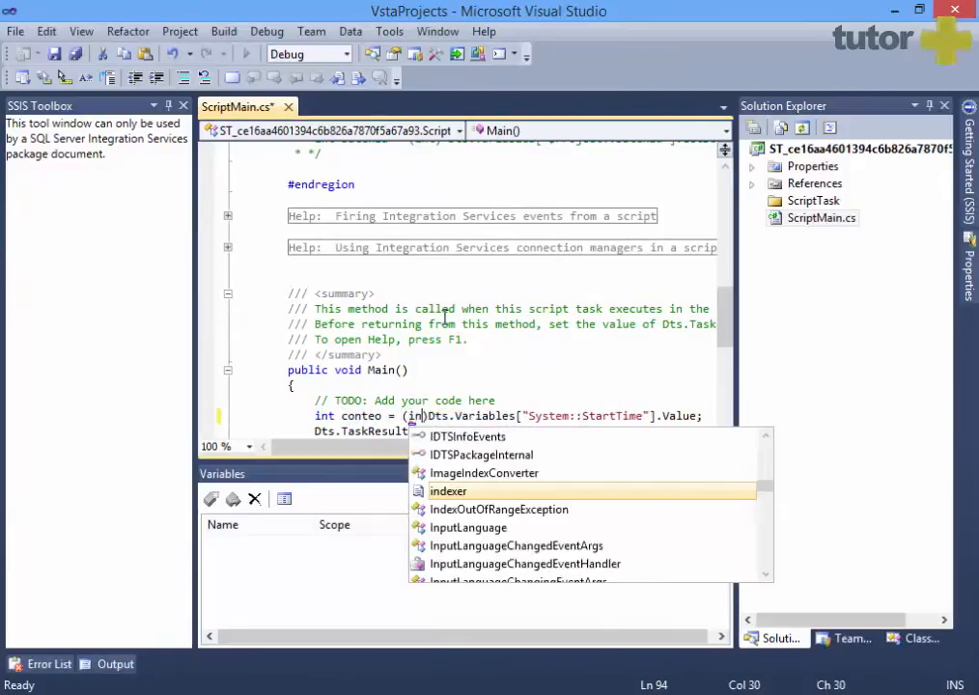
# Step: Replace the variable reference in the conteo statement with "User::Conteo"
pyautogui.press('Right')
pyautogui.press('Right')
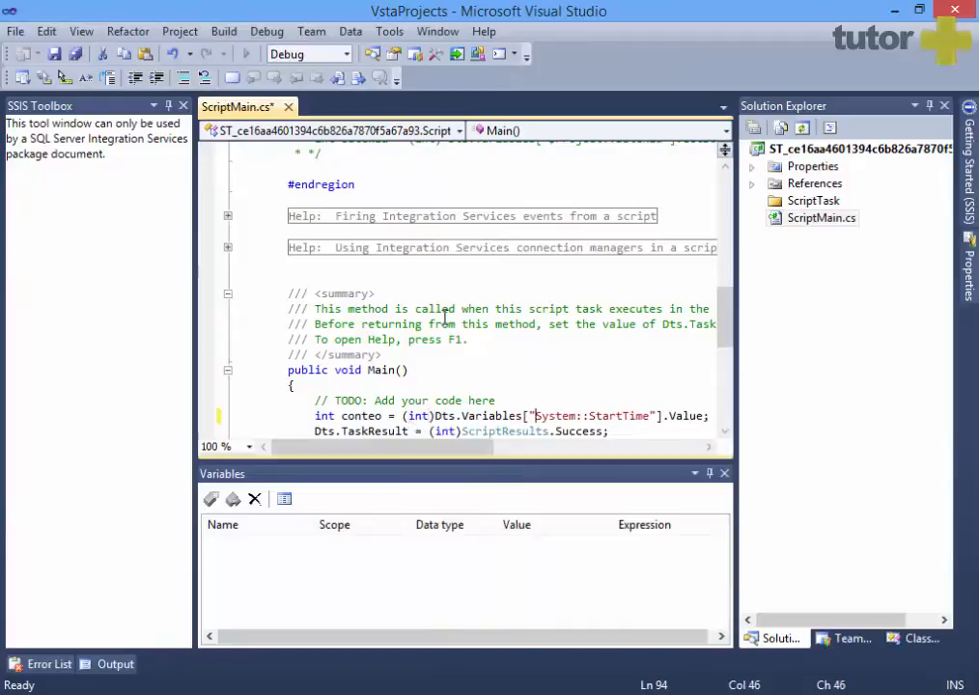
pyautogui.hotkey('ctrl', 'shift', 'Right')
pyautogui.write('User')
pyautogui.press('Right')
pyautogui.press('Right')
pyautogui.hotkey('ctrl', 'shift', 'Right')
pyautogui.write('Conteo')
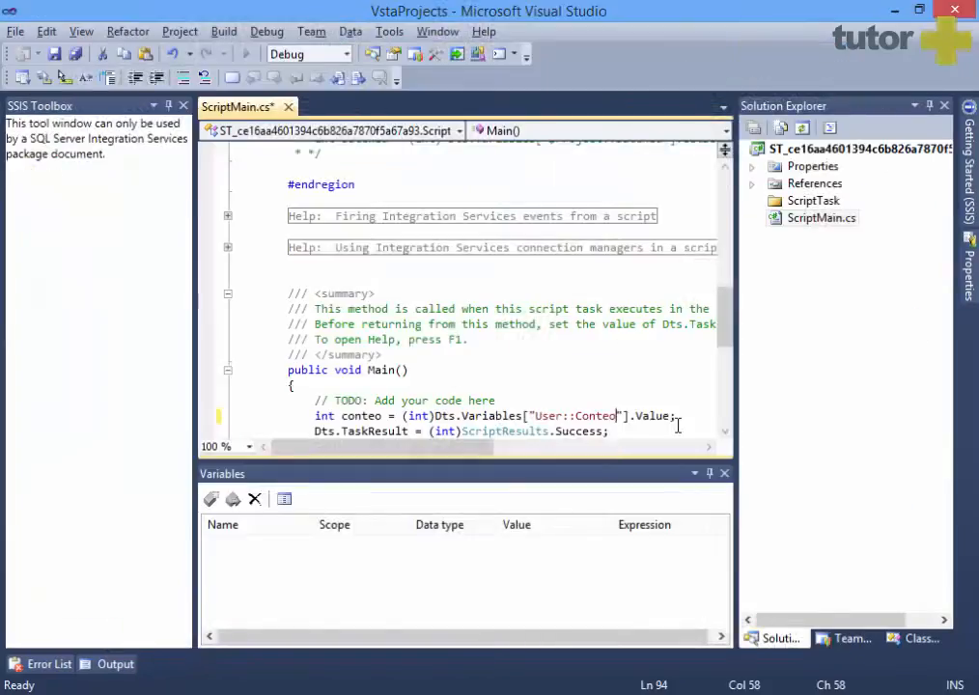
# Step: Begin a MessageBox.Show call on a new line below the conteo declaration
pyautogui.click(678, 429)
pyautogui.click(691, 410)
pyautogui.press('Return')
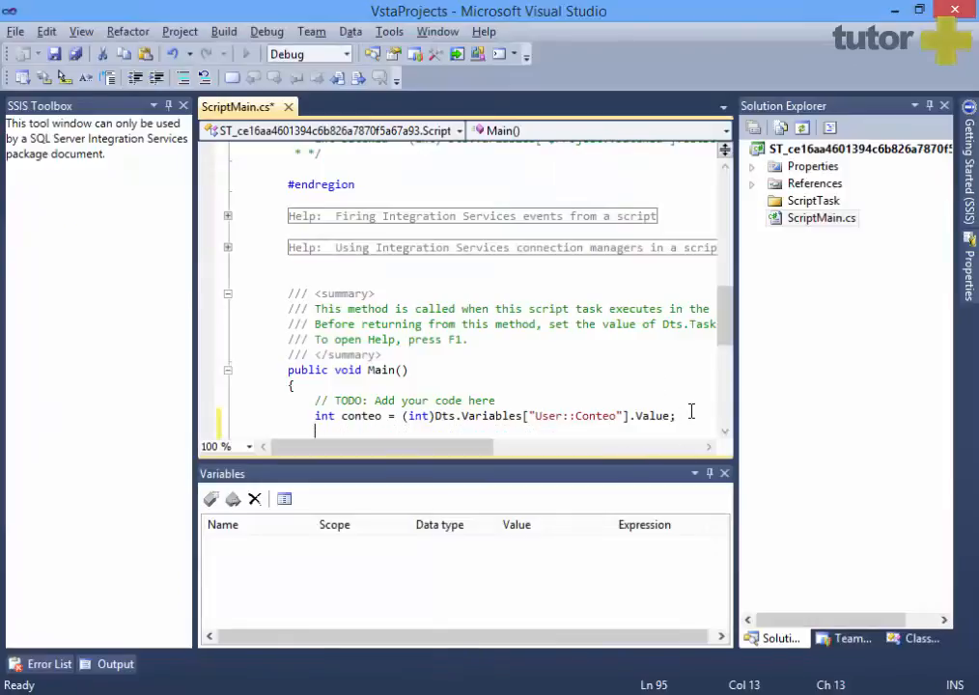
pyautogui.write('Messa')
pyautogui.press('Down')
pyautogui.write('.s')
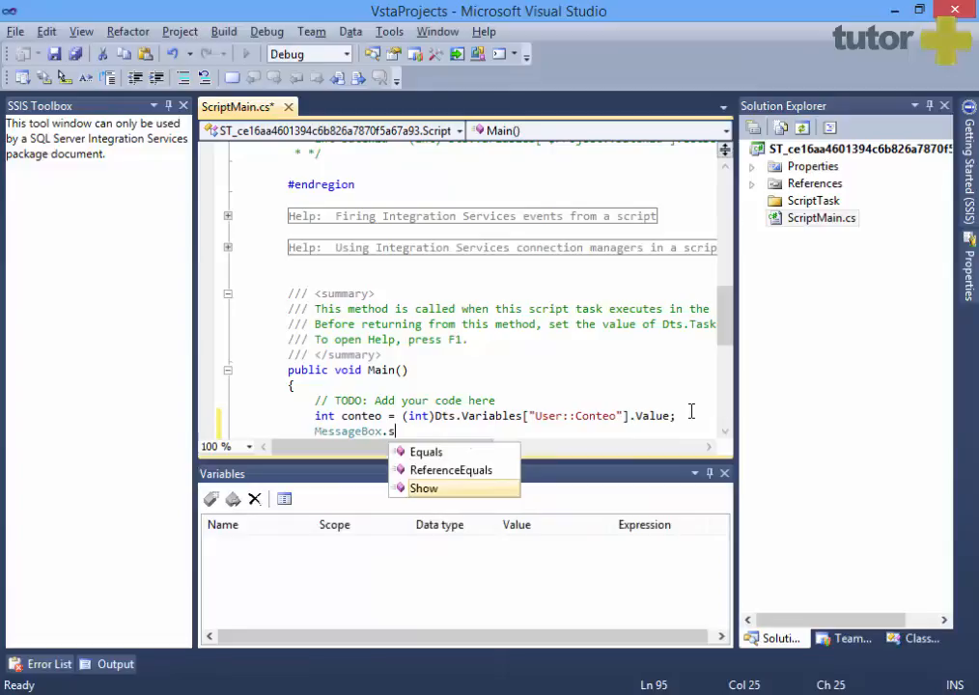
pyautogui.press('Tab')
pyautogui.write('(')
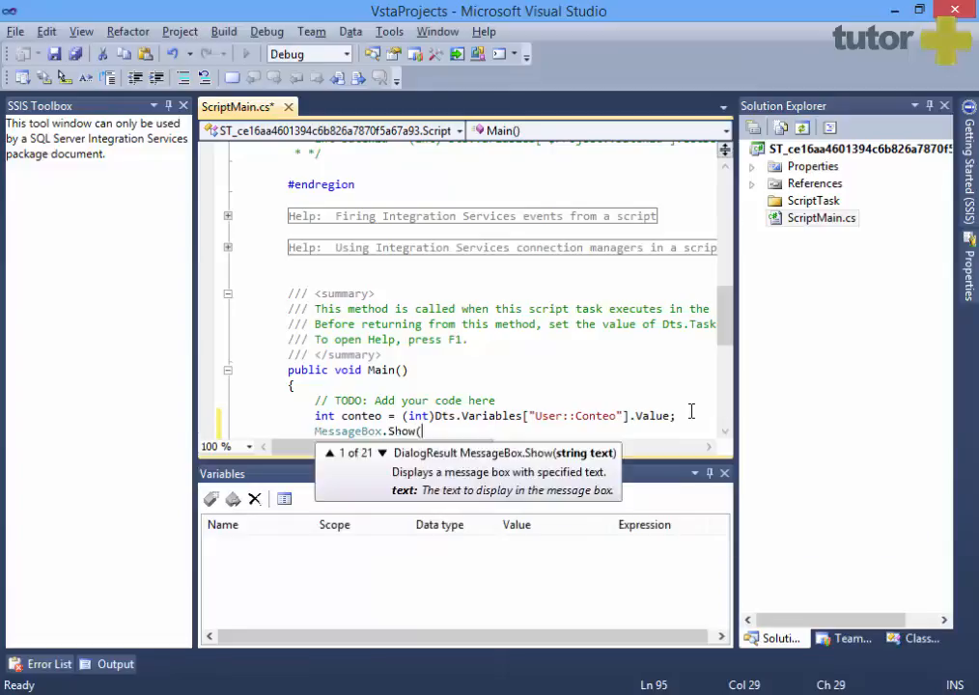
# Step: Enter "Se cargaron " as the first part of the message, followed by a concatenation operator
pyautogui.write('"Sec "')
pyautogui.press('BackSpace')
pyautogui.write('Sec')
pyautogui.press('BackSpace')
pyautogui.press('BackSpace')
pyautogui.write('cargaron')
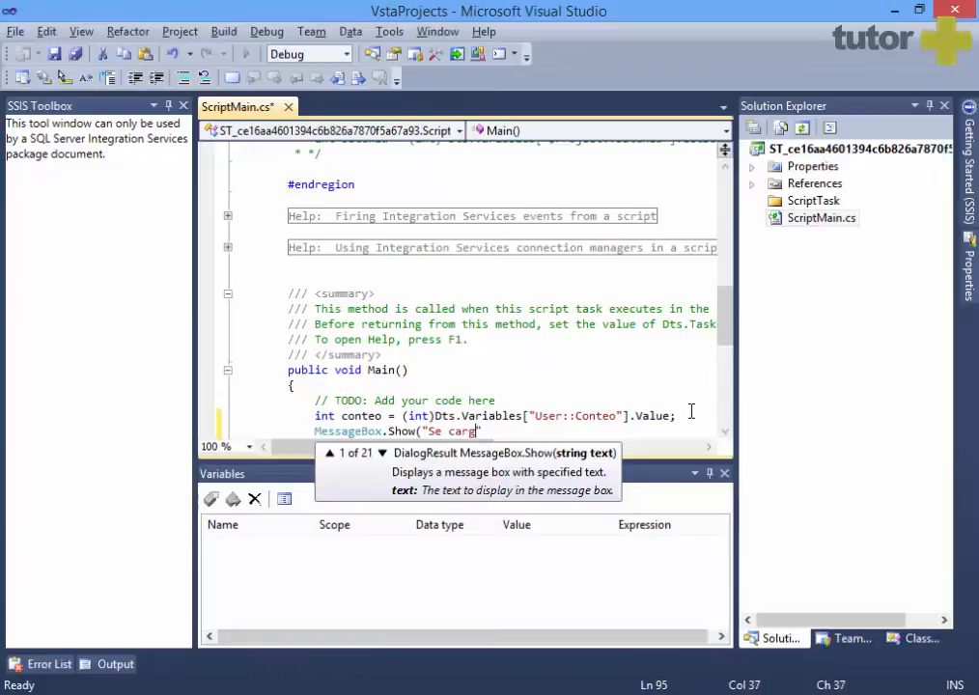
pyautogui.write(' " + ')
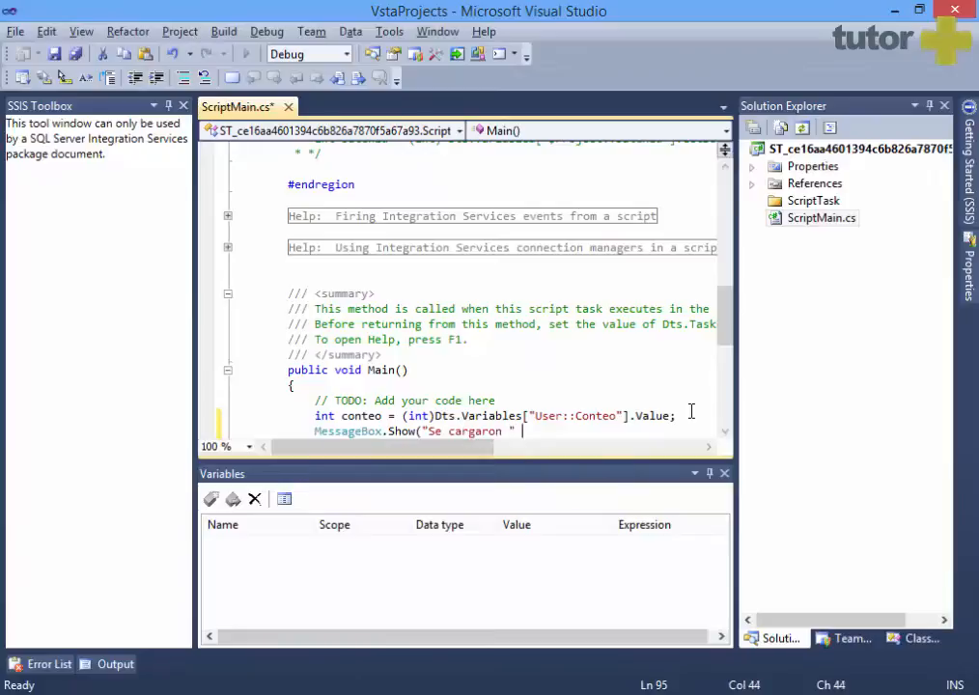
# Step: Complete the message box statement with conteo.ToString() + " filas" and close it with );
pyautogui.write('conteo.')
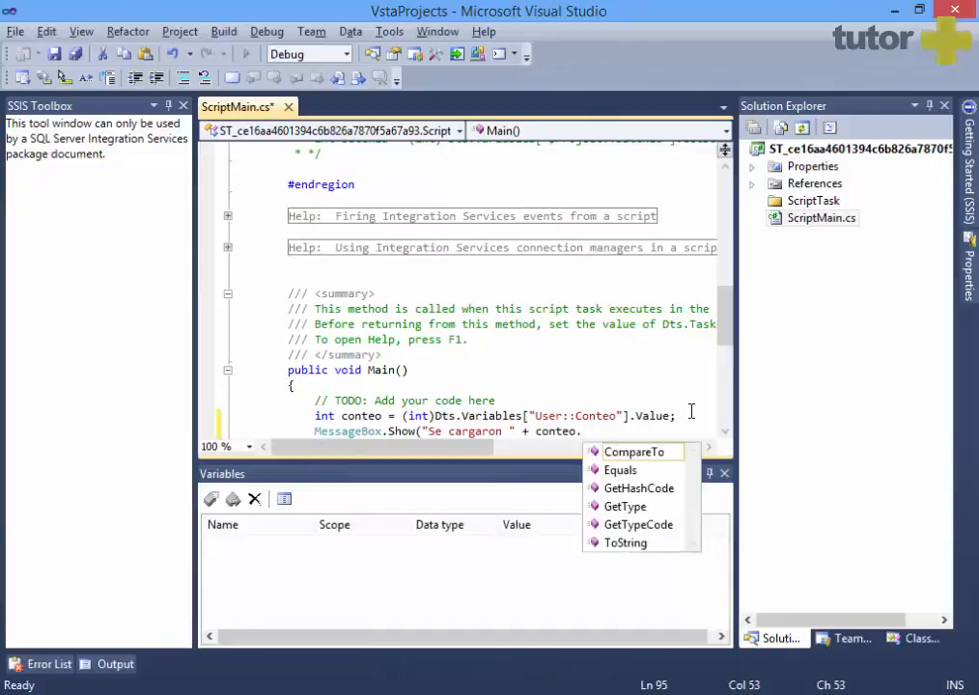
pyautogui.press('Down')
pyautogui.press('Down')
pyautogui.press('Down')
pyautogui.press('Down')
pyautogui.press('Down')
pyautogui.press('Return')
pyautogui.write('() + ""')
pyautogui.press('Left')
pyautogui.write('filas')
pyautogui.press('Right')
pyautogui.write(');')
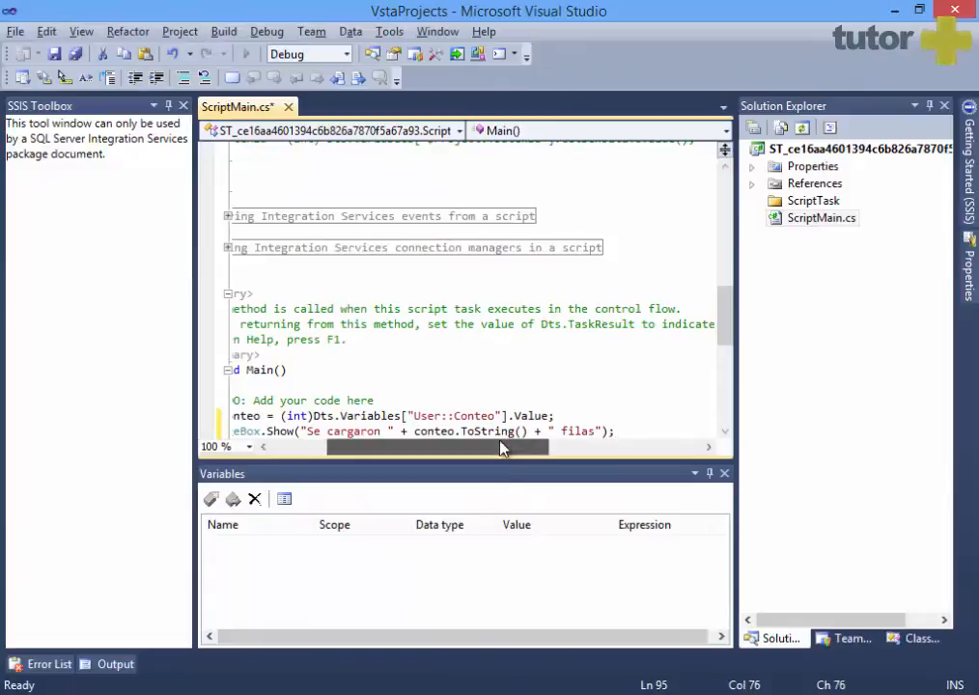
# Step: Set a breakpoint on the int conteo line, close the script window and accept the Script Task settings
pyautogui.moveTo(345, 447); pyautogui.dragTo(287, 473)
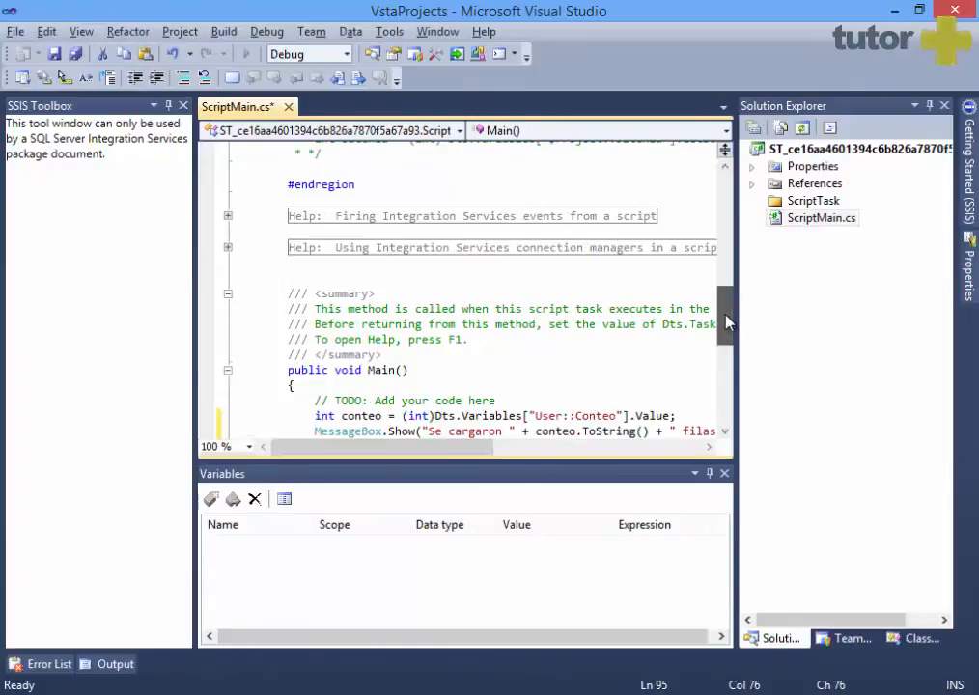
pyautogui.scroll(-3, 727, 324)
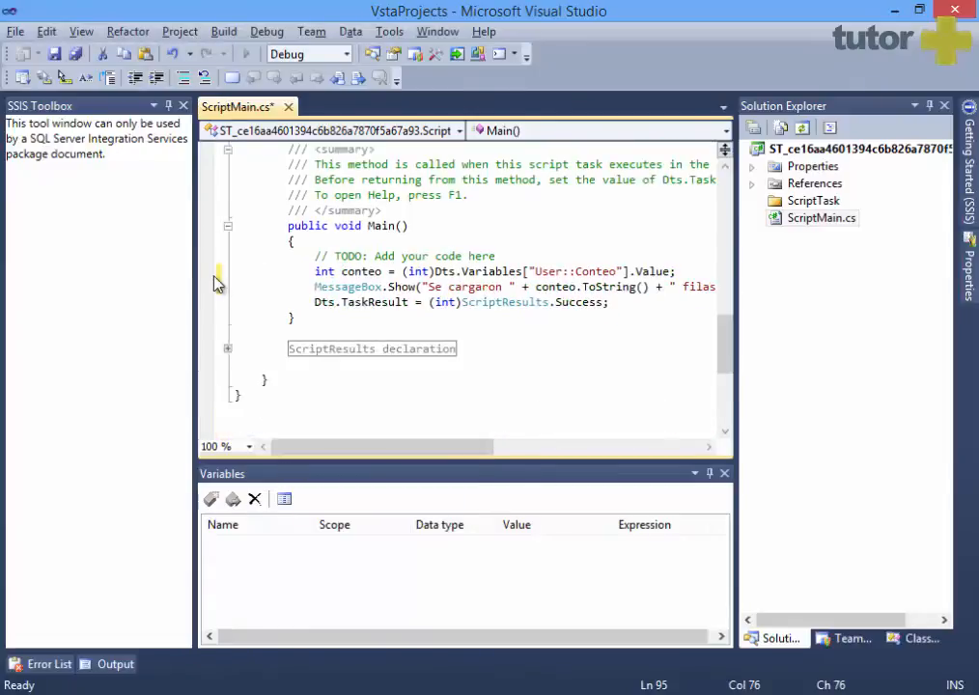
pyautogui.click(206, 272)
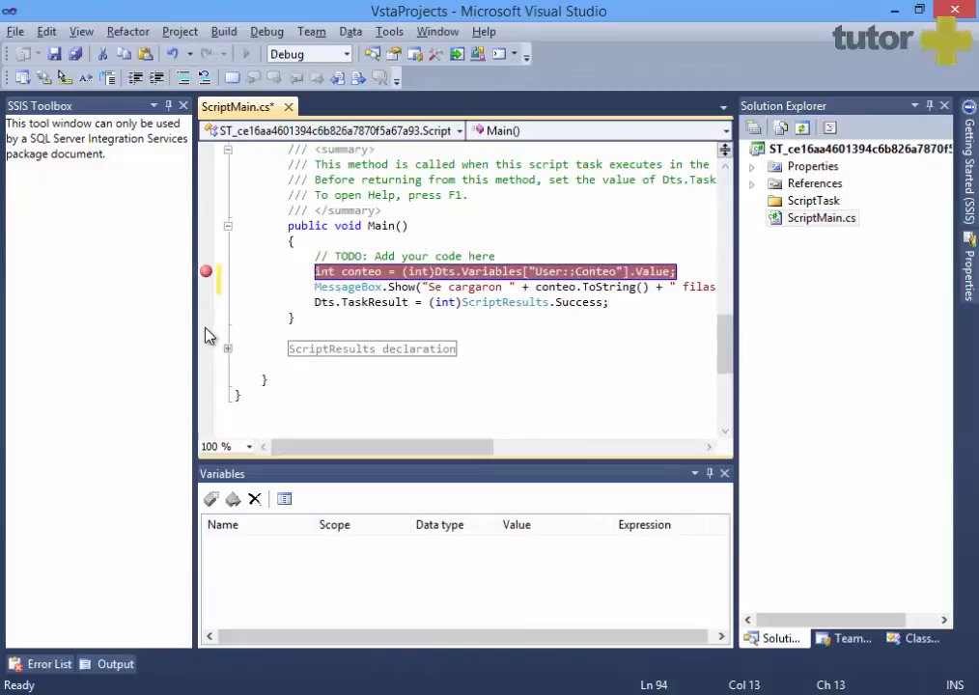
pyautogui.click(954, 9)
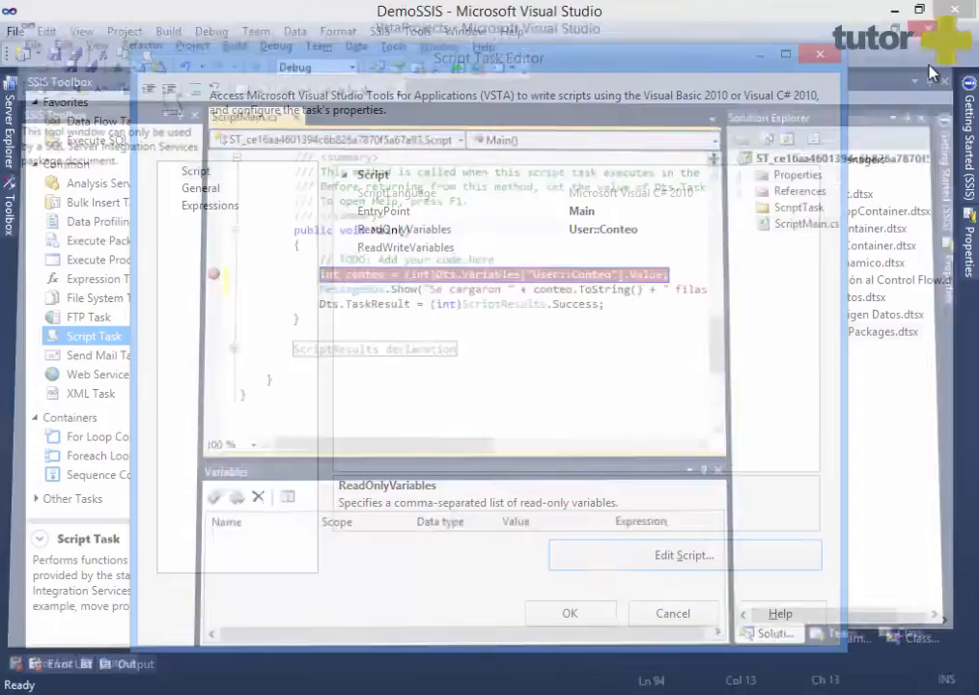
pyautogui.click(571, 617)
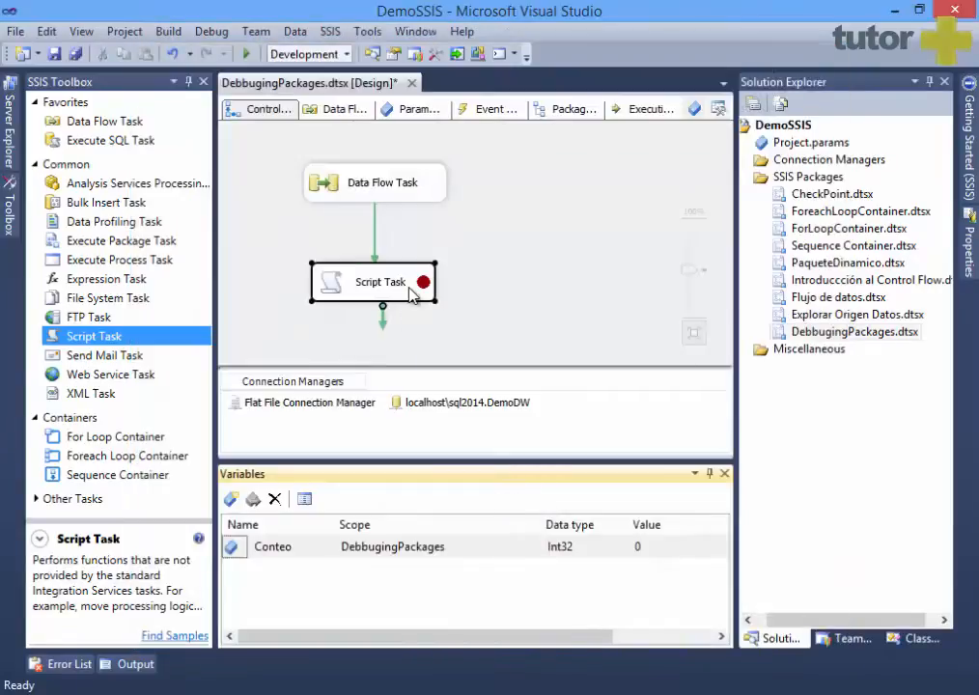
# Step: Execute only the Script Task, continue past the script breakpoint and dismiss the message box
pyautogui.click(343, 286)
pyautogui.rightClick(352, 294)
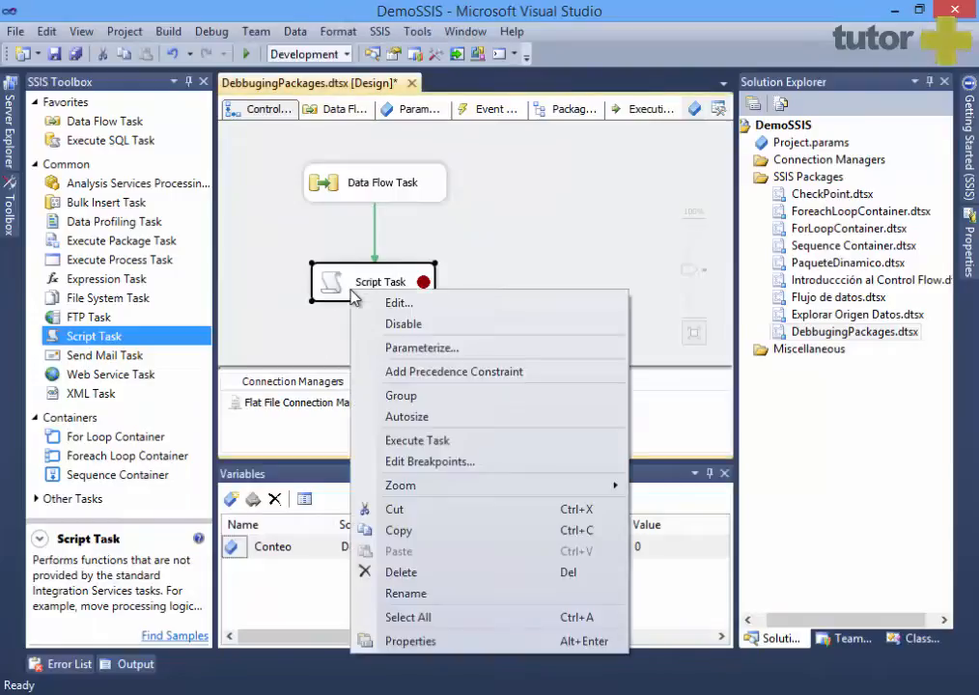
pyautogui.click(450, 440)
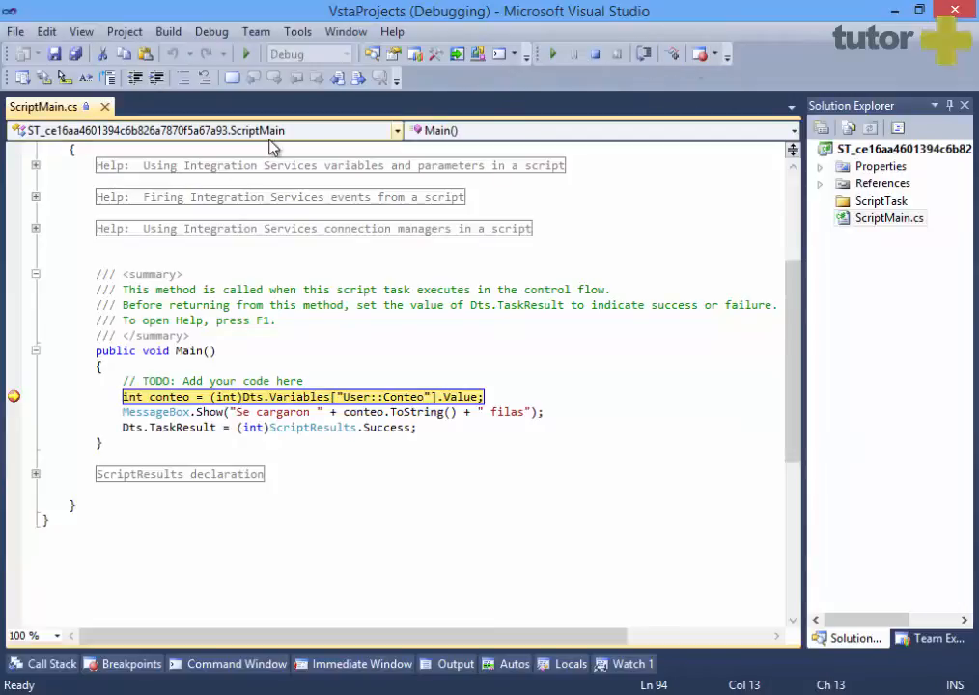
pyautogui.press('F5')
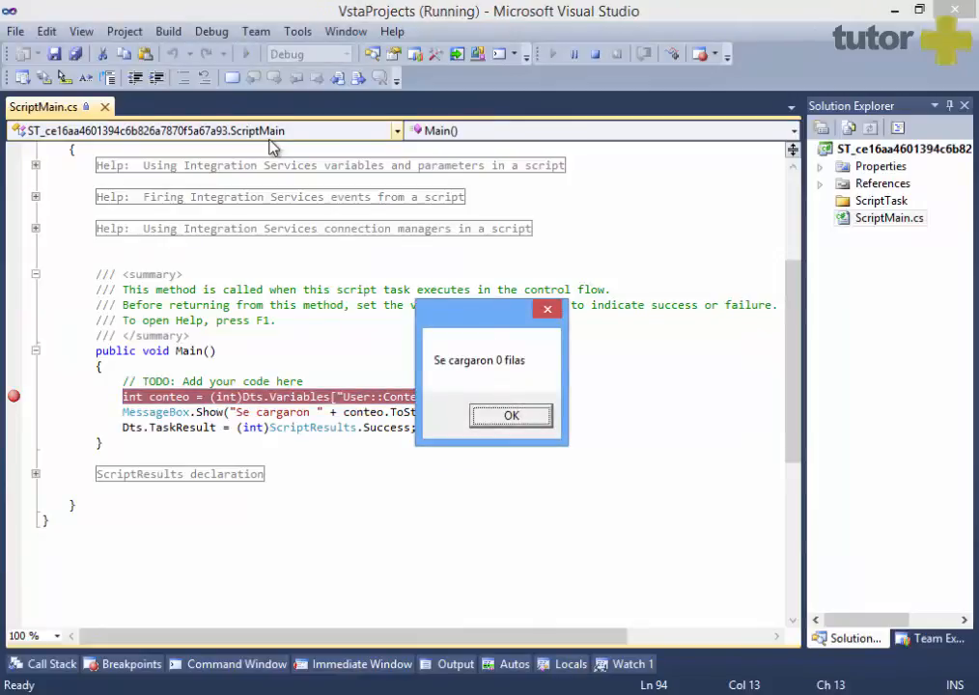
pyautogui.click(505, 425)
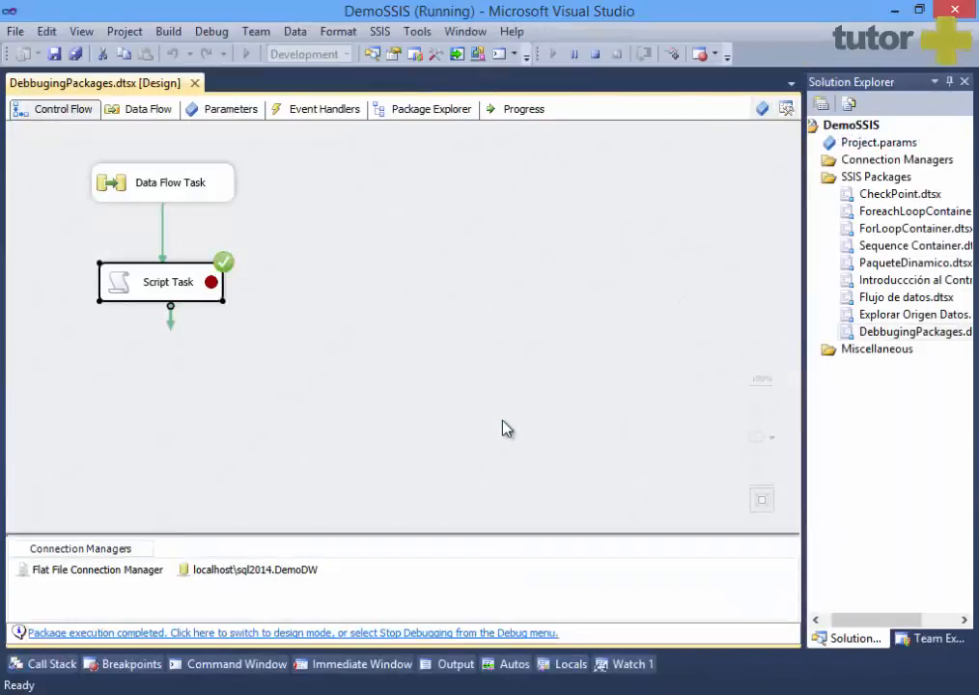
# Step: Disable the Script Task's ScriptMain.cs breakpoint at line 94 and stop debugging the package
pyautogui.rightClick(172, 282)
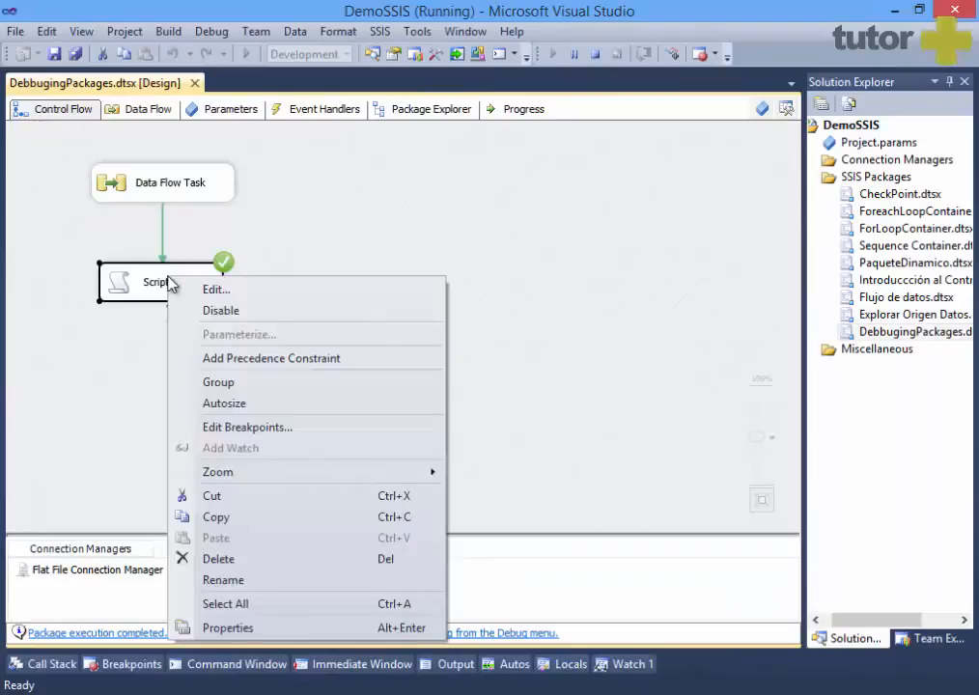
pyautogui.click(262, 429)
pyautogui.click(192, 463)
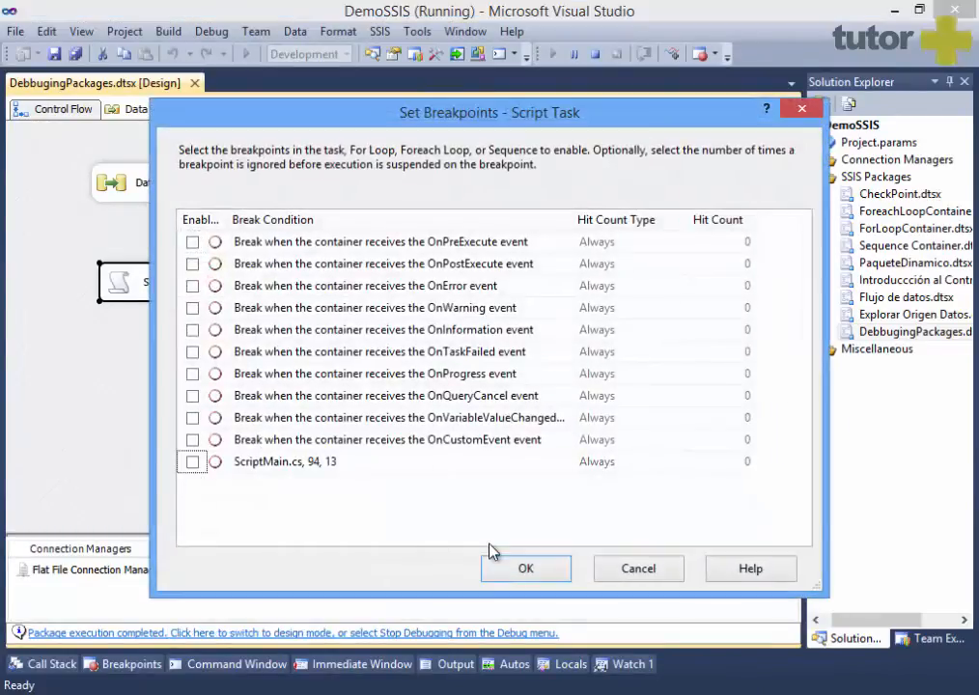
pyautogui.click(529, 571)
pyautogui.click(596, 54)
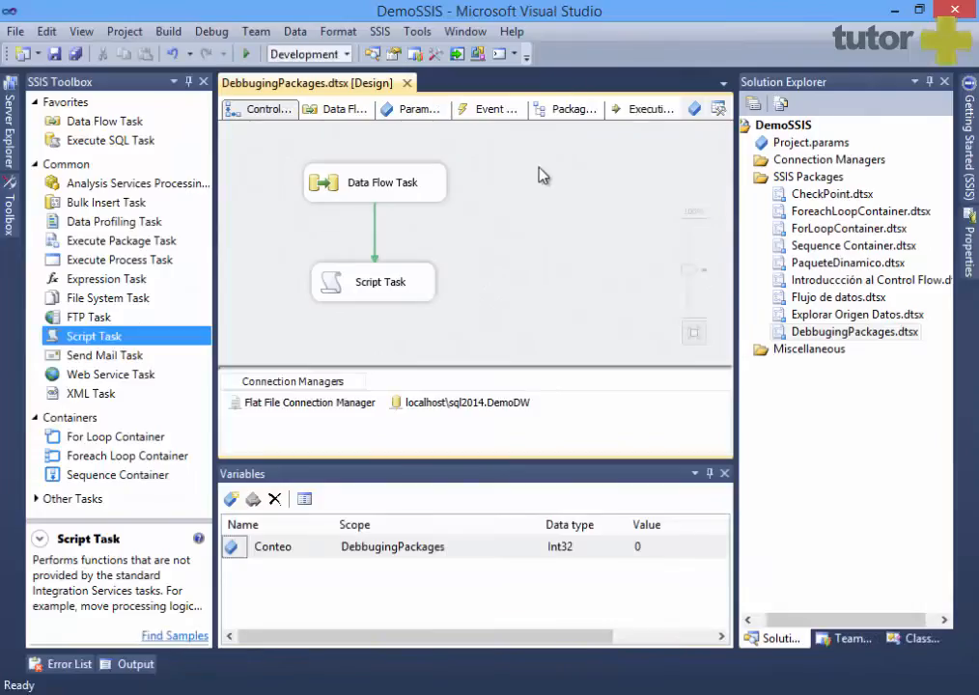